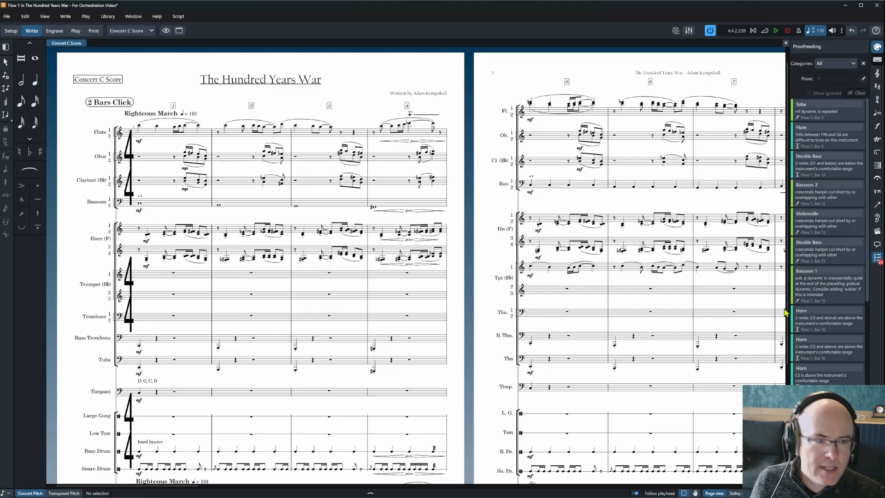
Delete the repeated mf under the Tuba in bar 5 and move on to the Flute trill issue.
scroll(829, 277, down, 4)
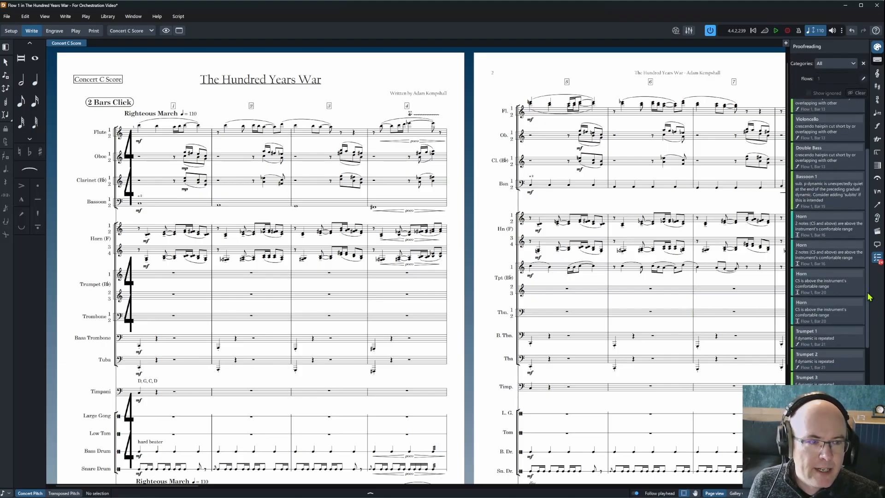
scroll(847, 208, up, 4)
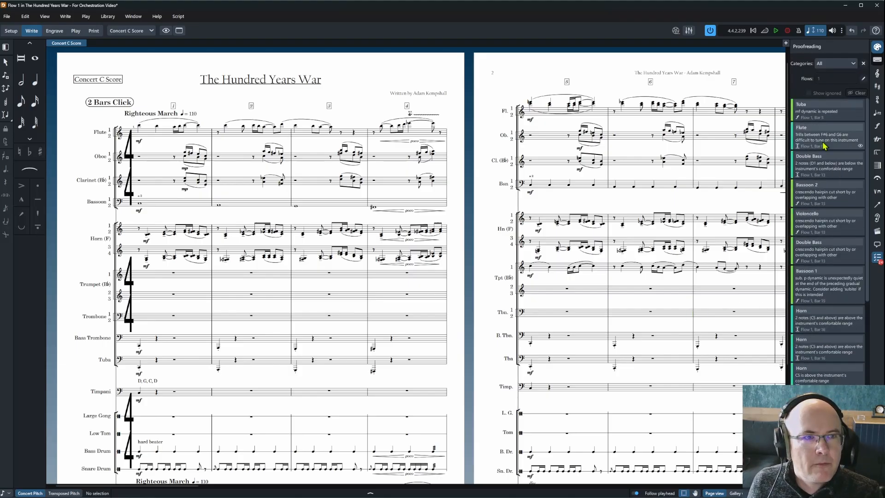
click(843, 116)
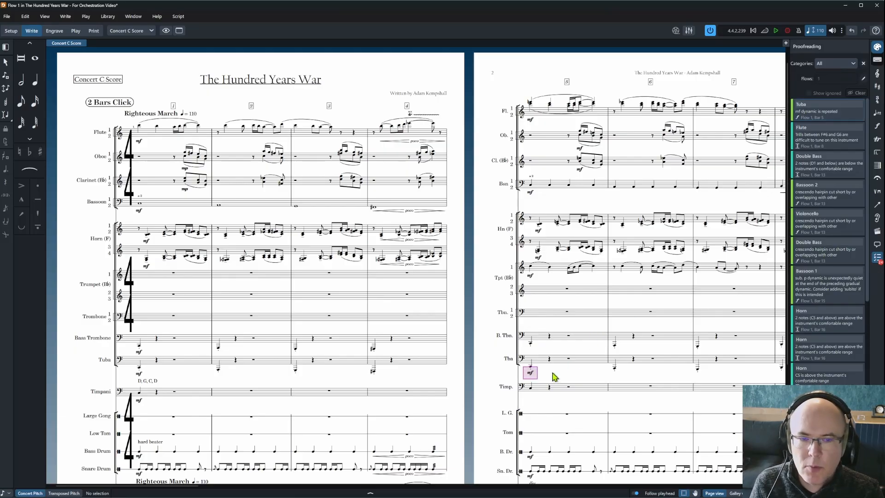
click(530, 373)
key(Delete)
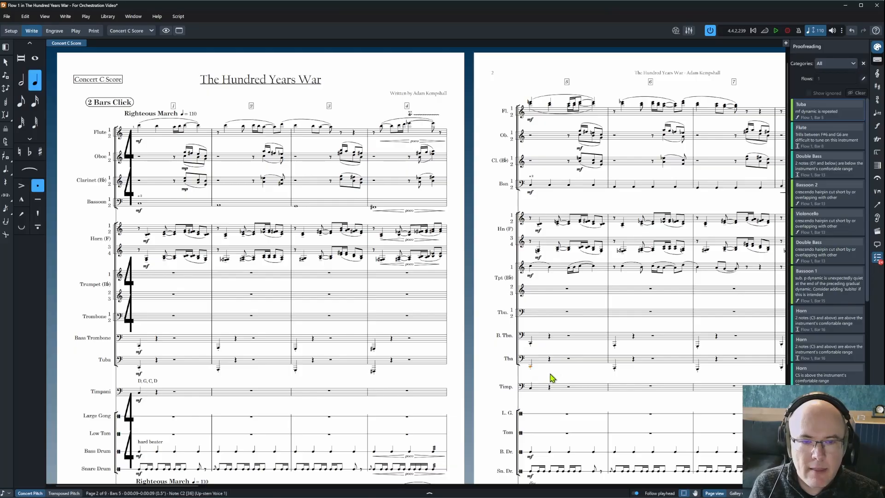
click(833, 118)
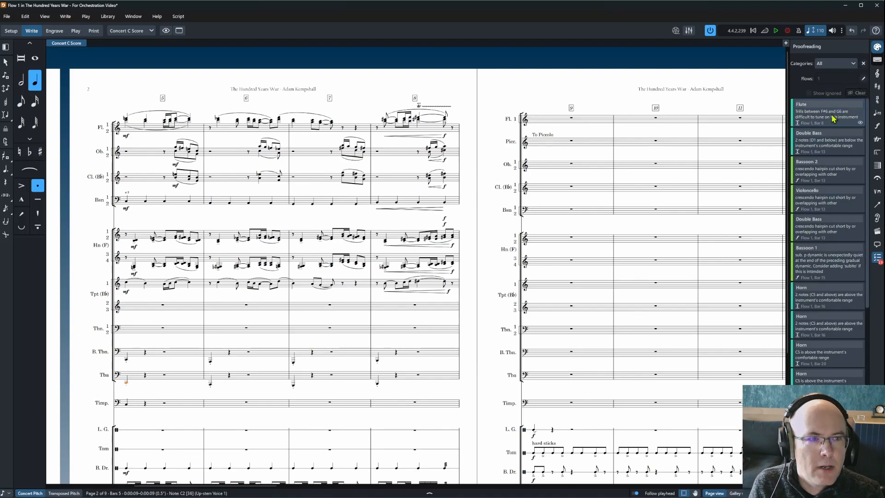
Ignore the Flute trill and Double Bass low-range warnings, then show the Bassoon 2 hairpin issue.
click(861, 123)
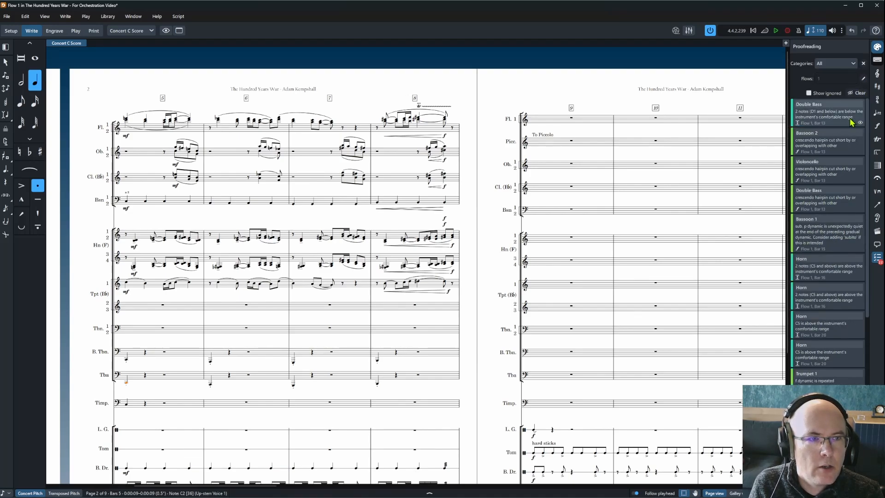
click(841, 121)
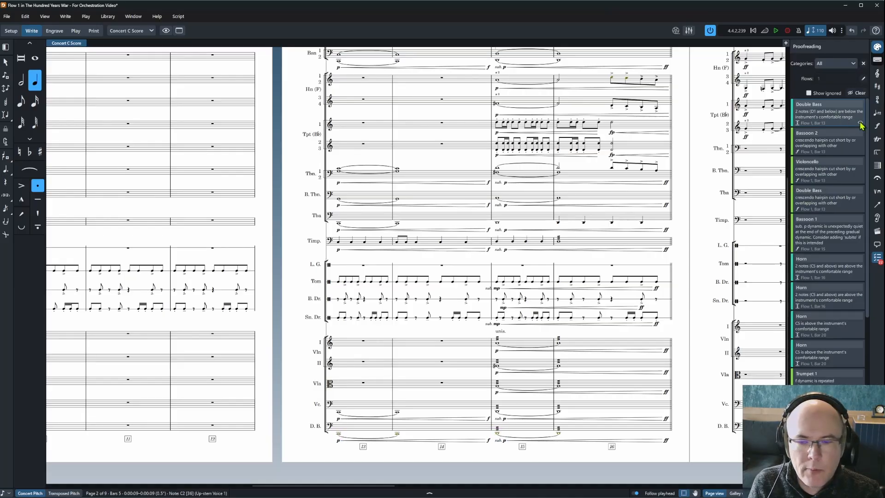
click(860, 124)
click(840, 120)
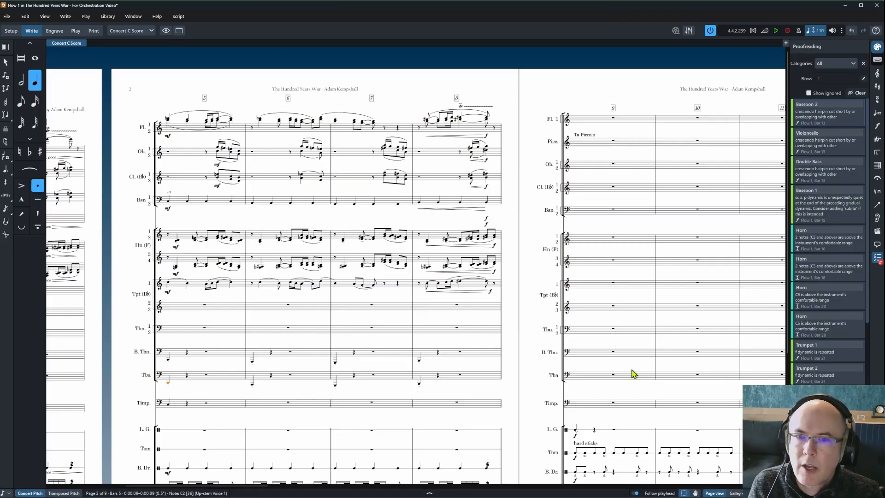
In Galley view, delete the overlapping Bassoon 1 and Bassoon 2 hairpins around bar 8.
click(735, 493)
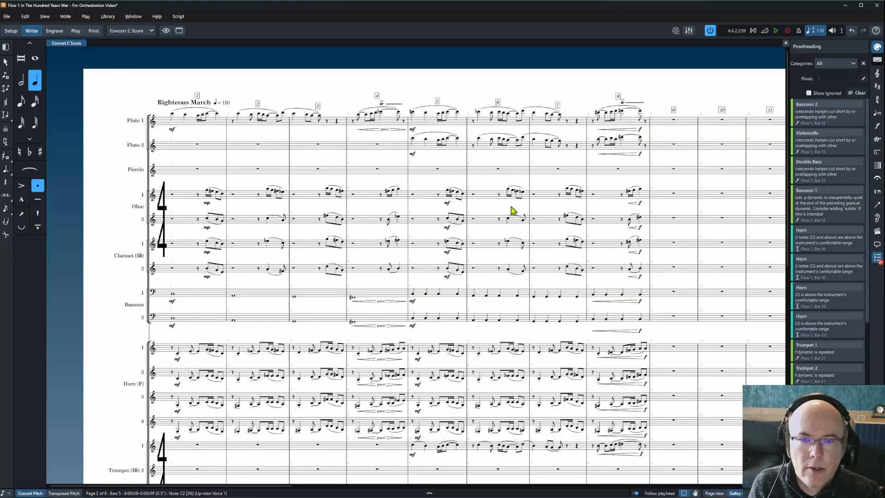
scroll(509, 209, down, 5)
scroll(659, 285, up, 3)
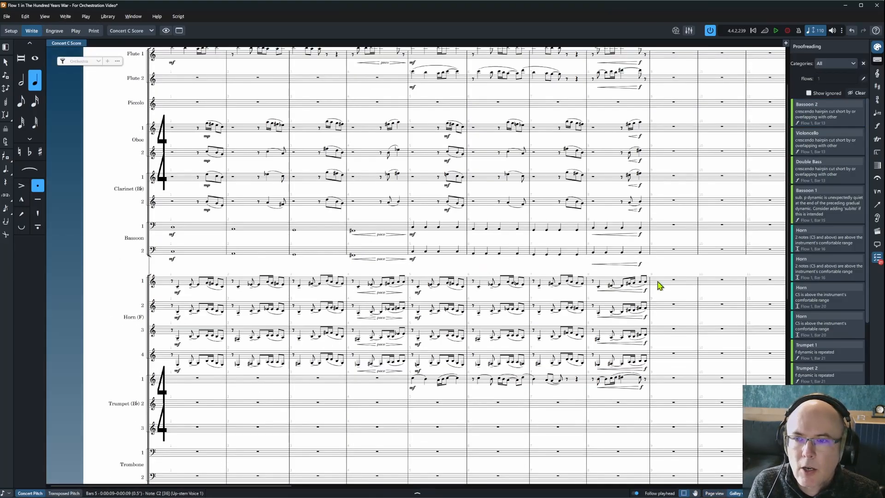
click(640, 265)
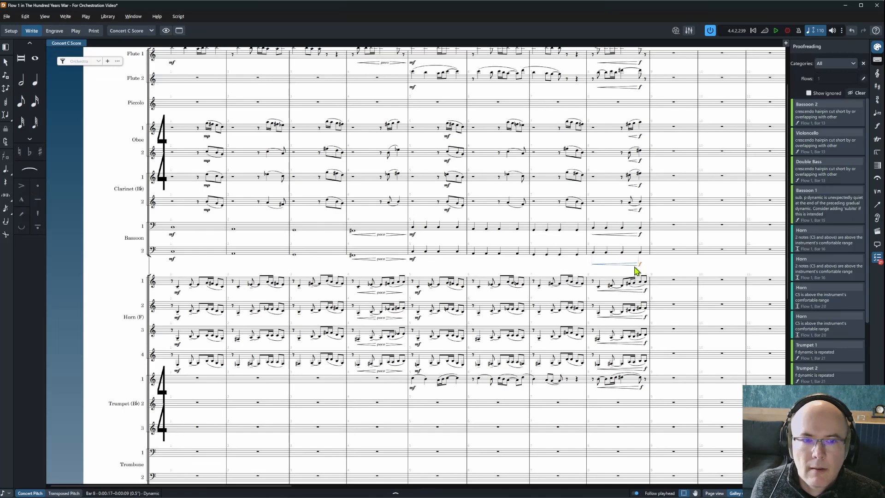
key(Delete)
click(635, 236)
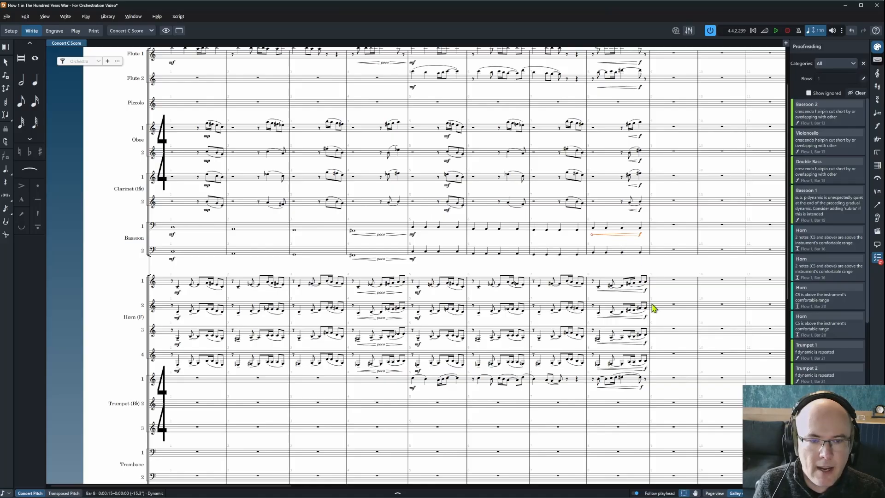
scroll(651, 306, down, 6)
key(Delete)
scroll(654, 311, up, 7)
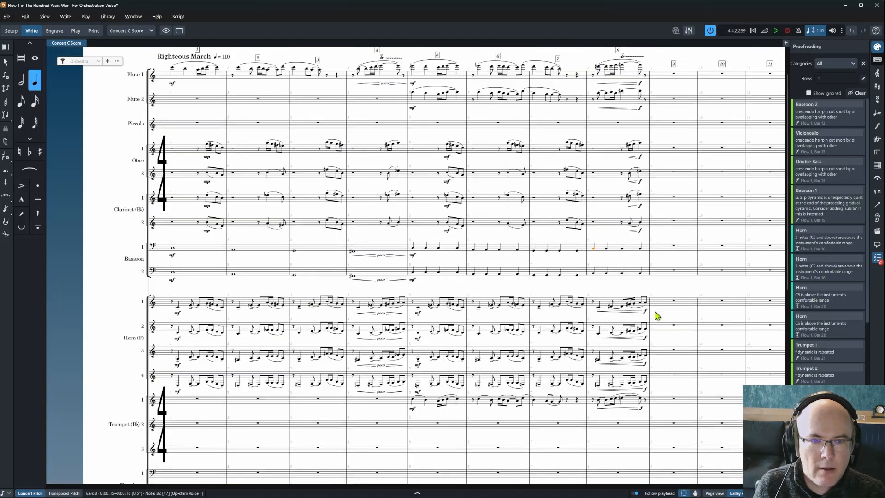
Add a crescendo to f under Bassoon 1, copy it to Bassoon 2, and return to Page view.
shift+click(640, 295)
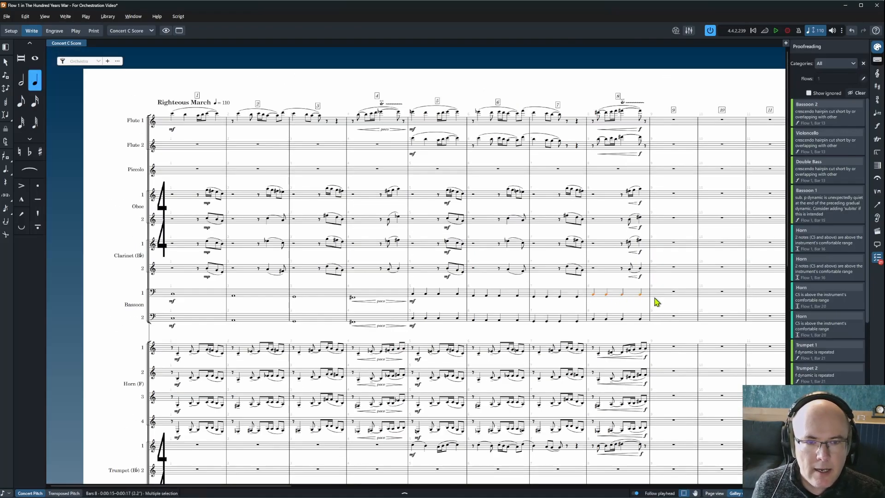
key(shift+d)
key(Return)
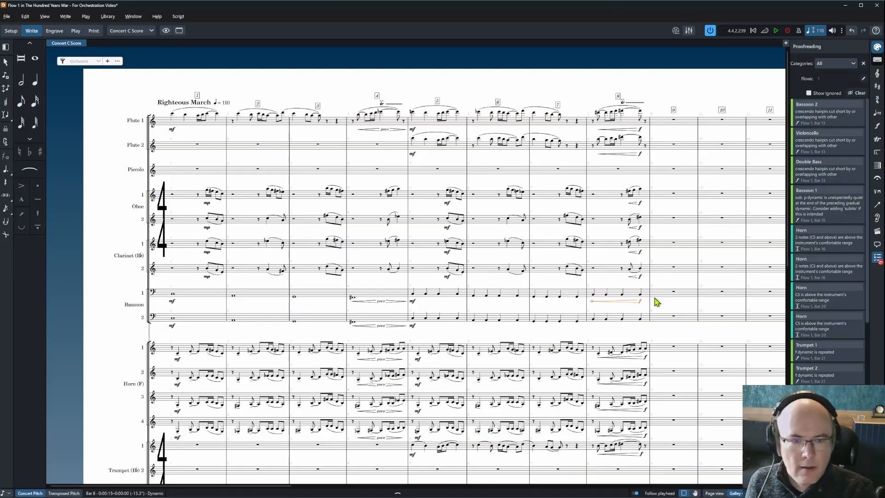
key(alt+shift+m)
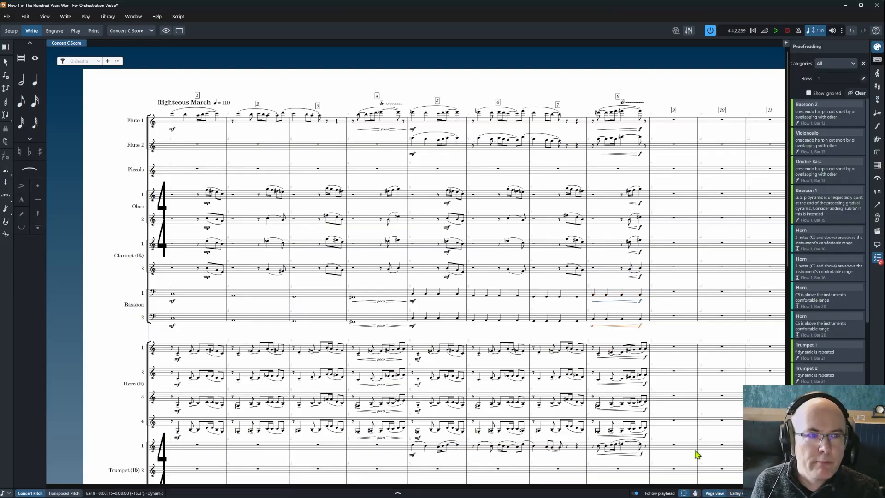
key(ctrl+alt+1)
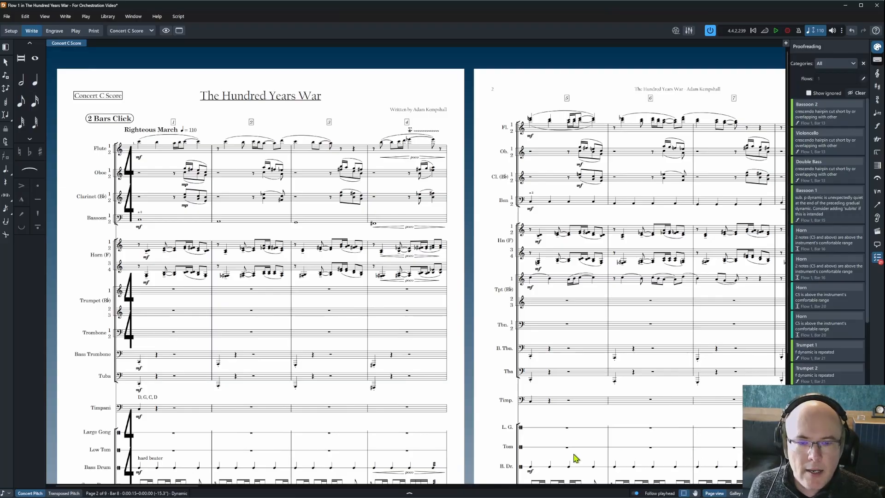
Ignore the cut-short hairpin warnings for Bassoon 2, Violoncello and Double Bass.
drag(147, 487, 212, 488)
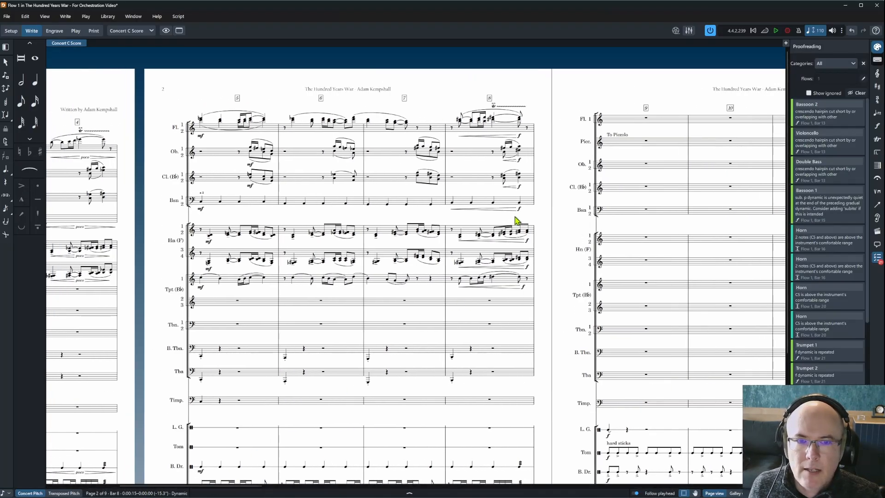
click(842, 118)
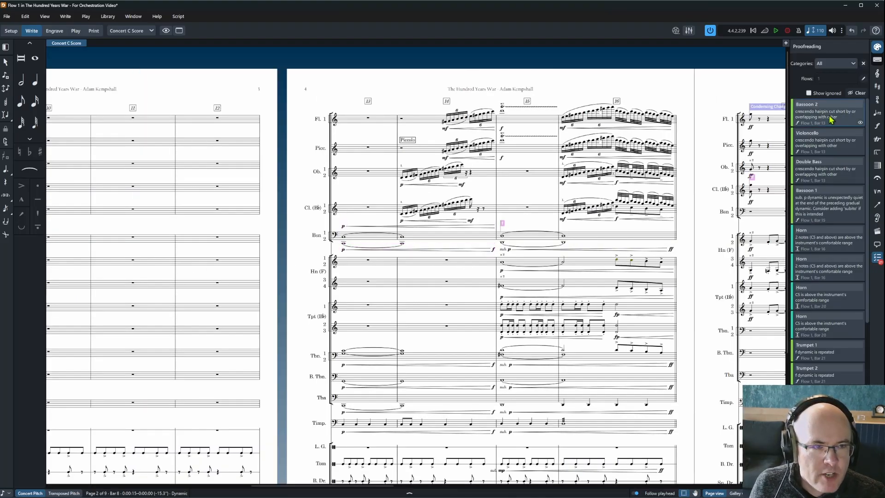
click(482, 253)
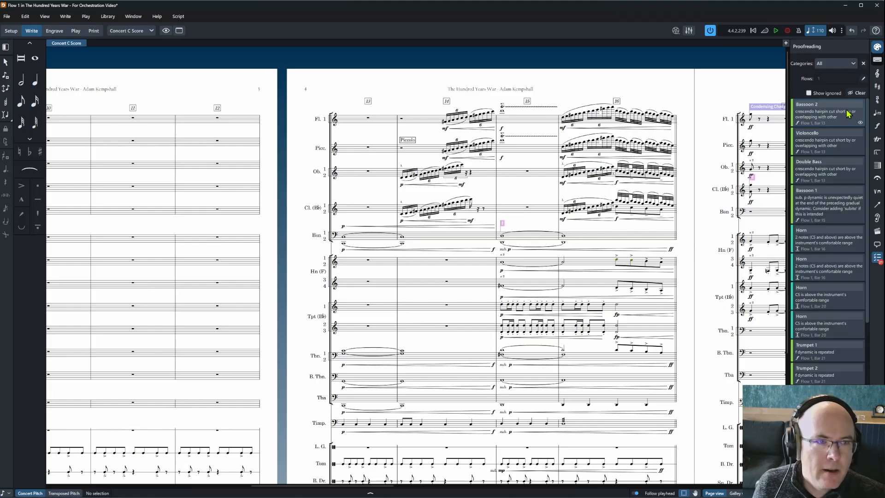
click(860, 122)
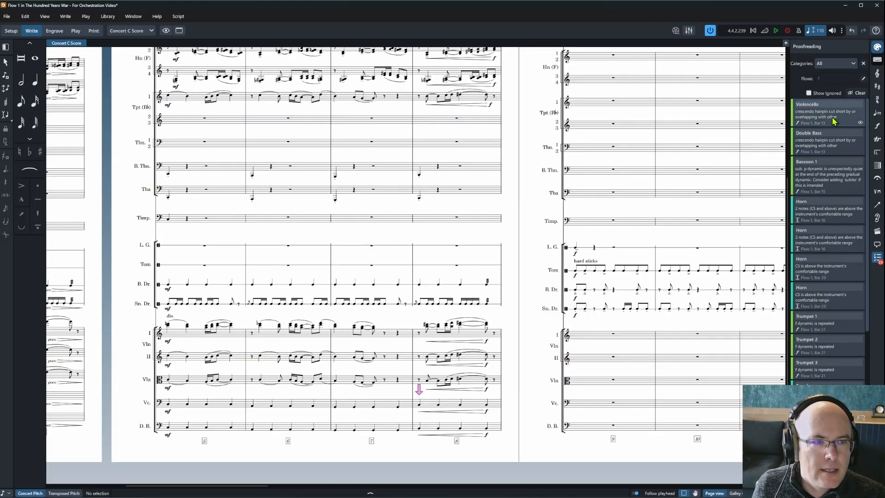
click(860, 122)
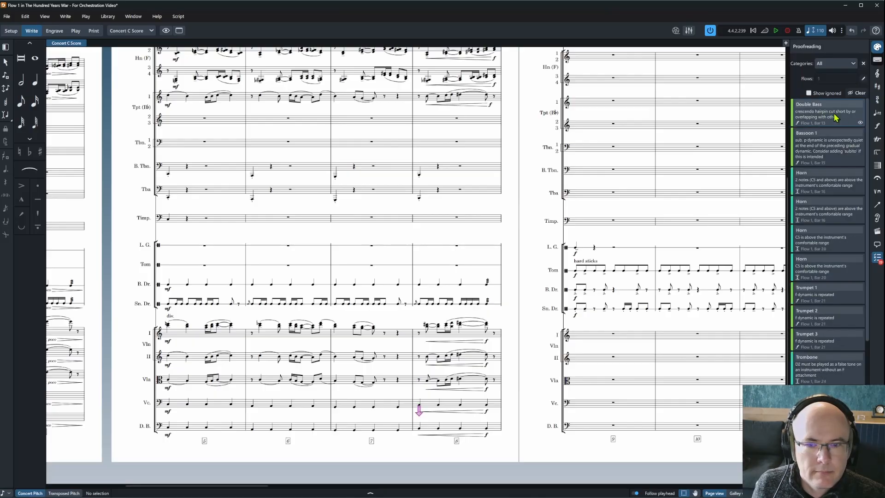
click(859, 124)
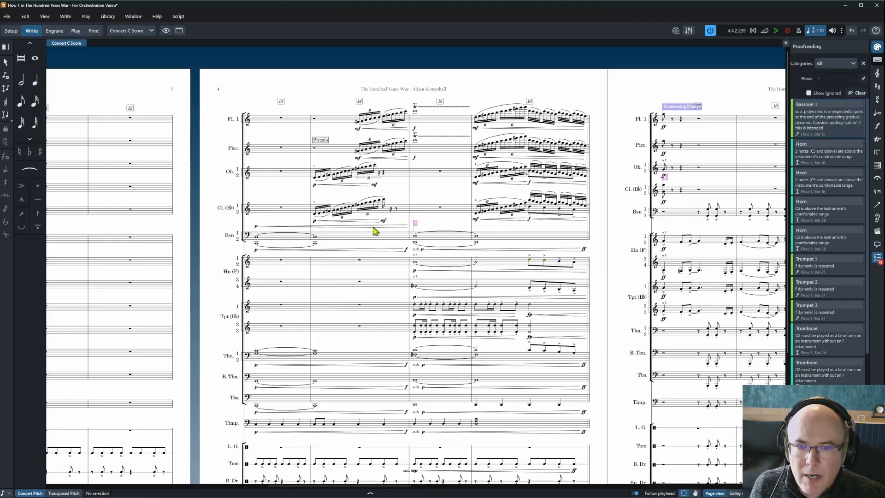
Switch to Engrave mode and bring bar 13 of the score into view.
key(Home)
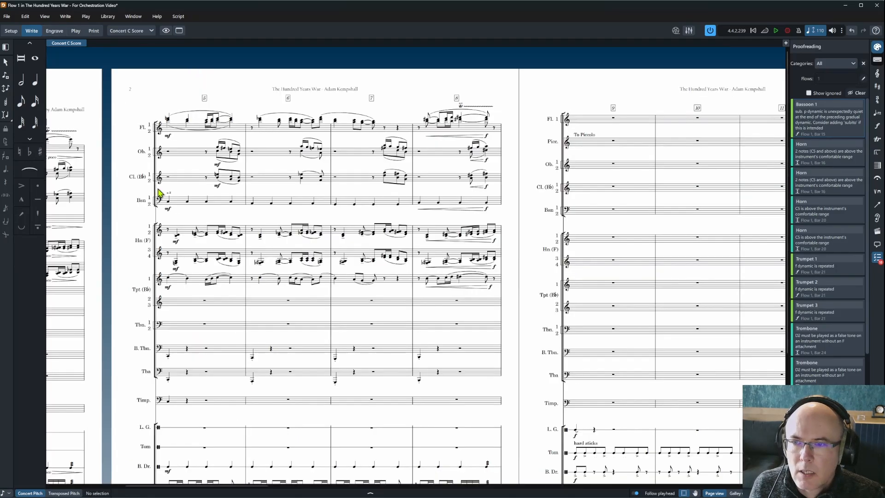
key(ctrl+3)
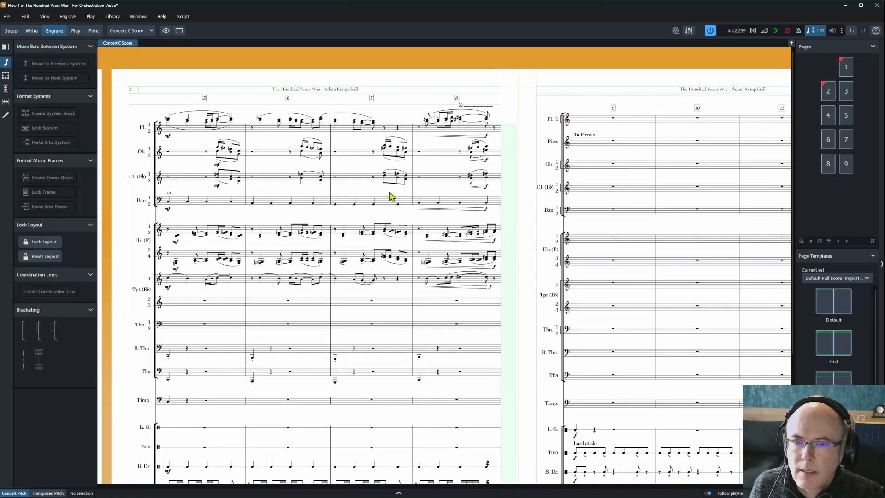
scroll(464, 347, down, 3)
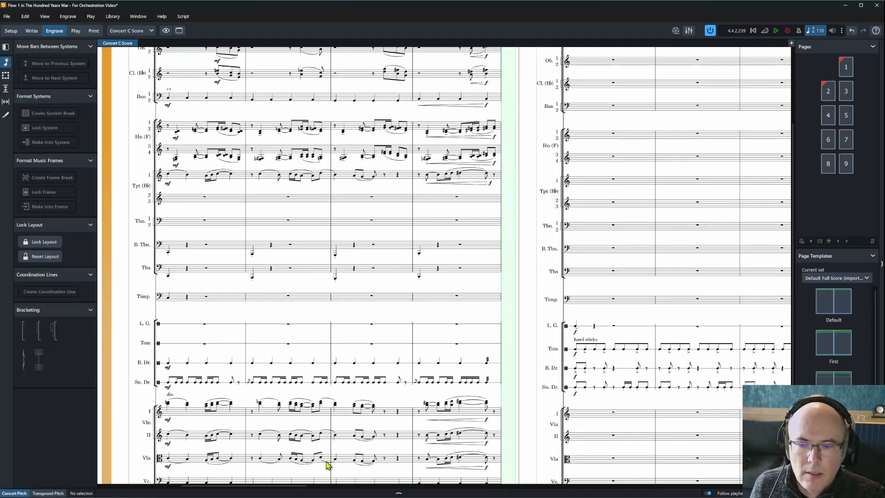
drag(242, 489, 392, 486)
scroll(253, 217, up, 2)
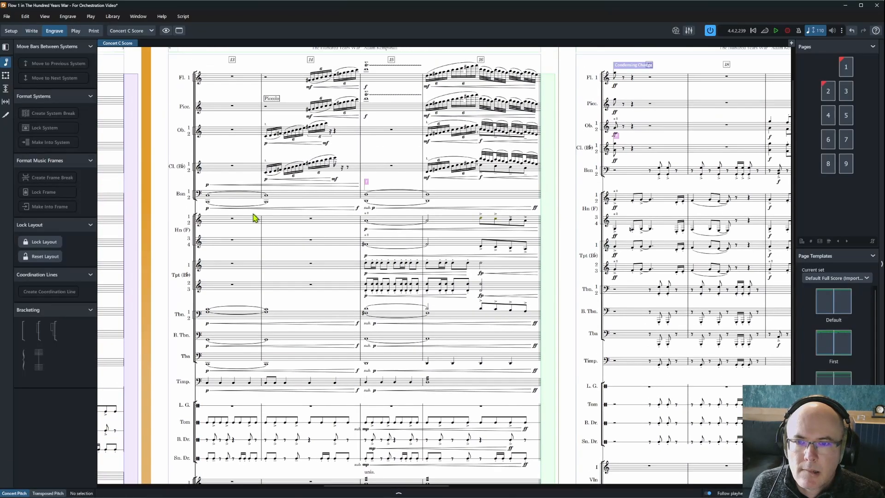
Enable Custom scale in Properties for the bassoon hairpin starting in bar 13.
click(208, 186)
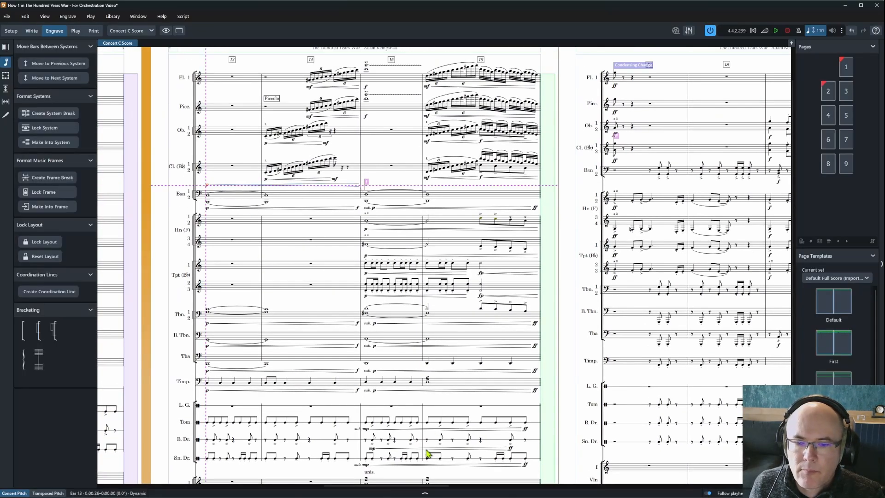
click(425, 492)
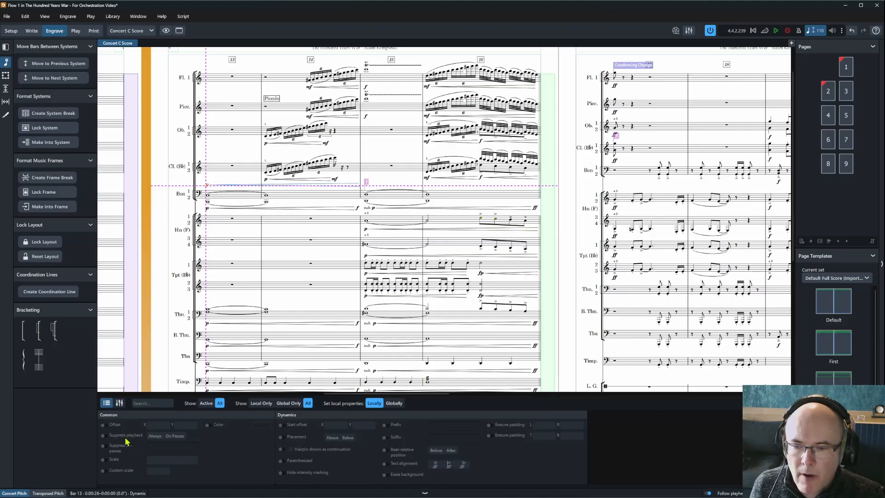
click(297, 186)
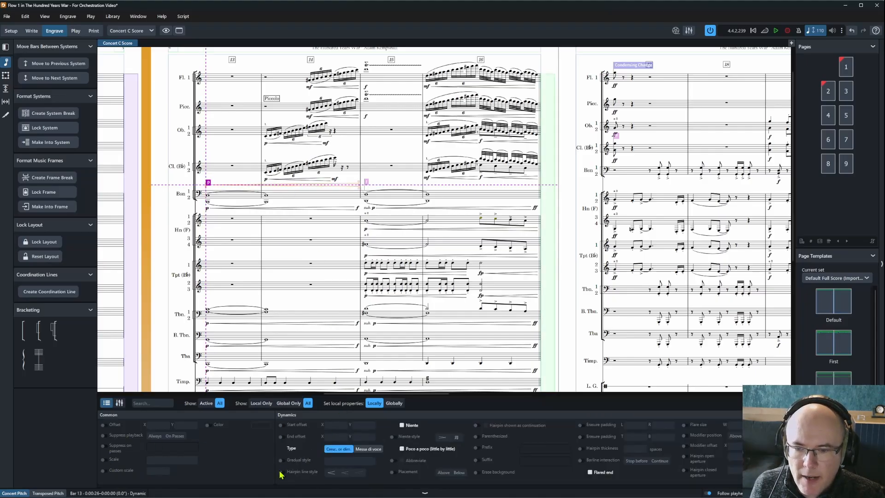
click(103, 470)
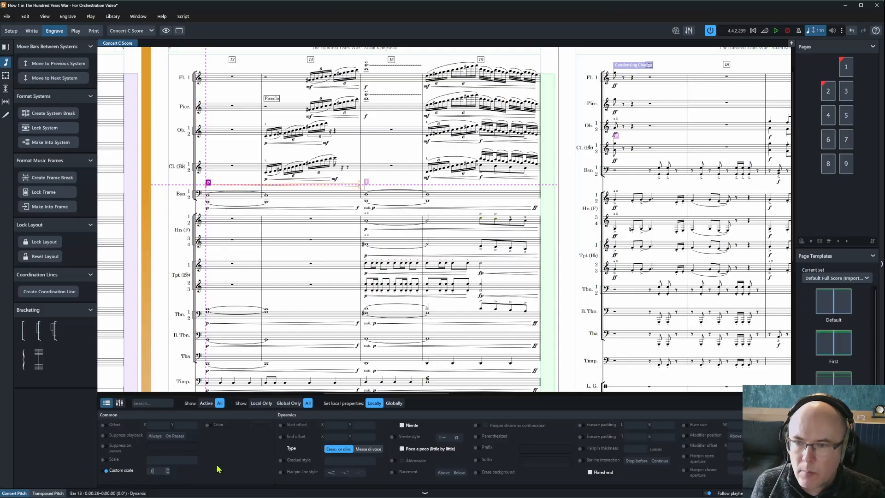
click(315, 229)
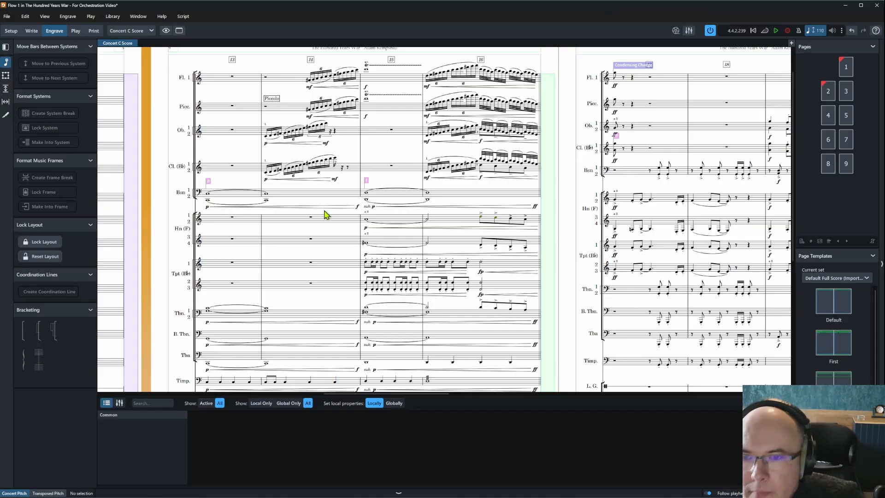
ctrl+scroll(269, 193, up, 3)
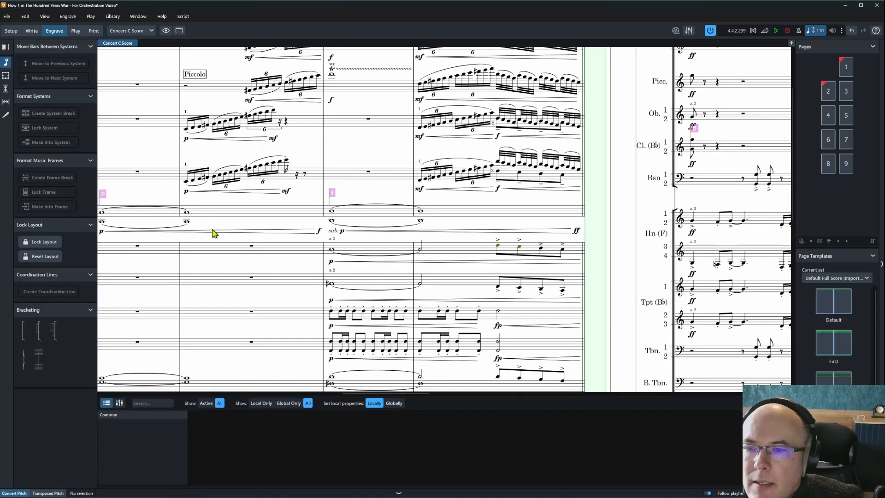
ctrl+scroll(211, 232, down, 2)
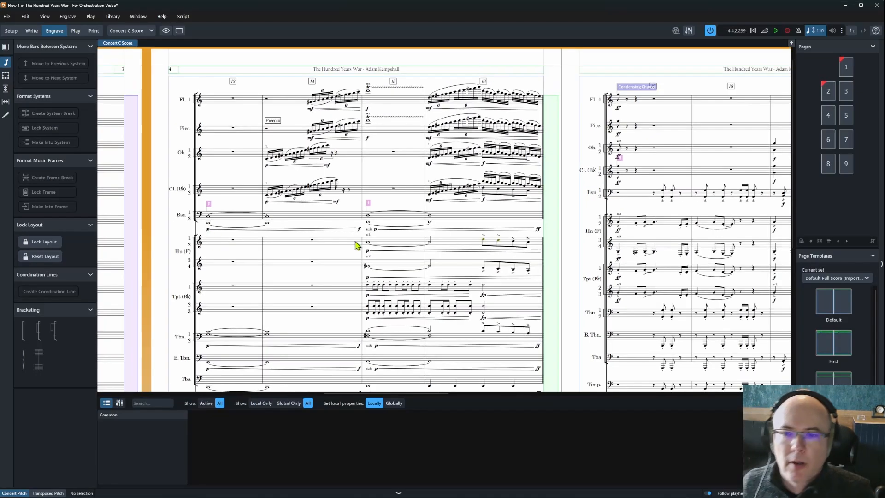
ctrl+scroll(357, 245, down, 2)
In Write mode, ignore the Bassoon 1 suggestion and the horn range warnings in bars 16 and 20.
click(31, 31)
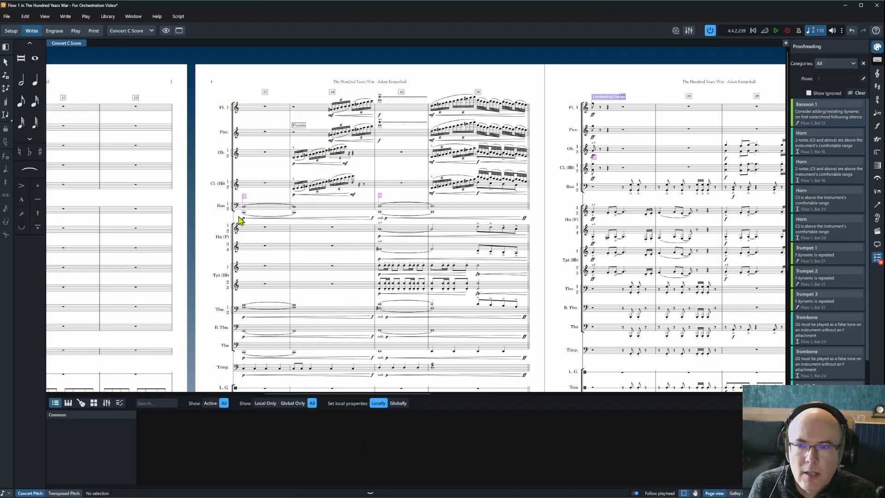
click(859, 122)
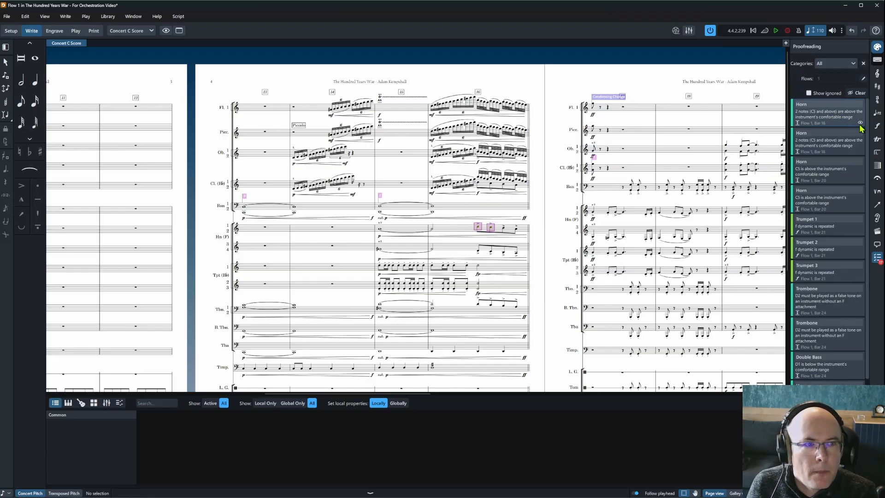
click(859, 123)
click(835, 118)
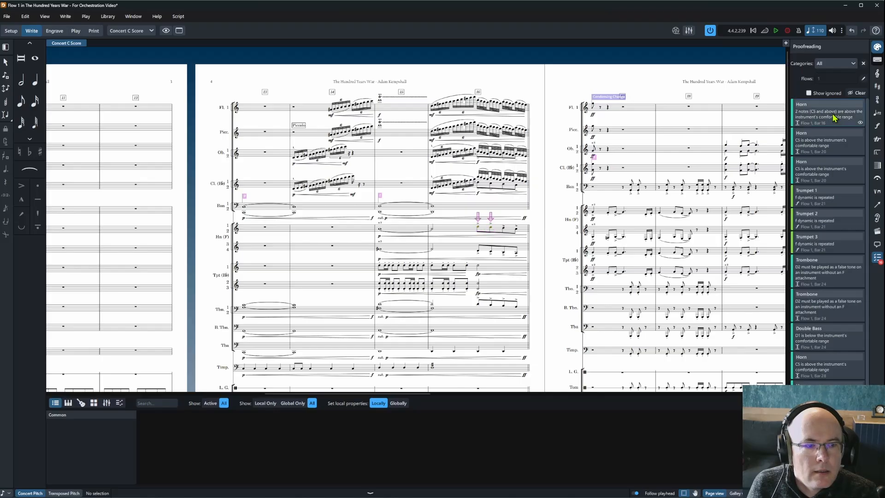
click(860, 123)
click(860, 125)
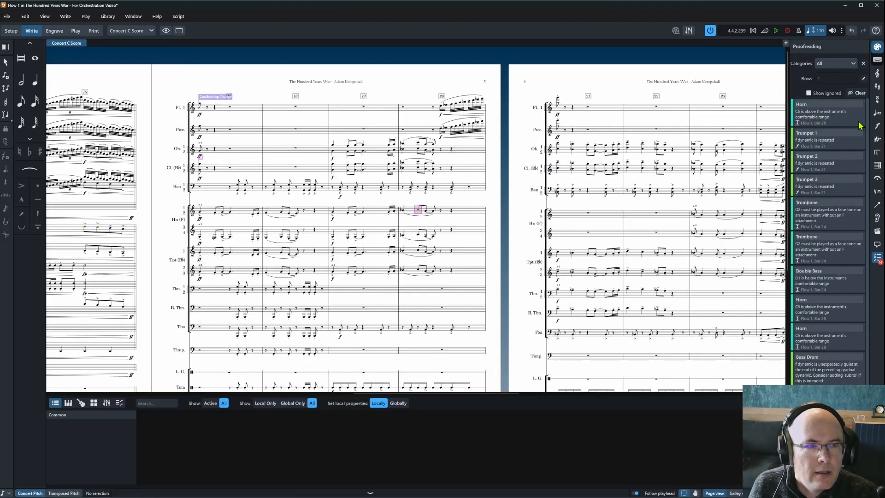
click(860, 124)
click(835, 119)
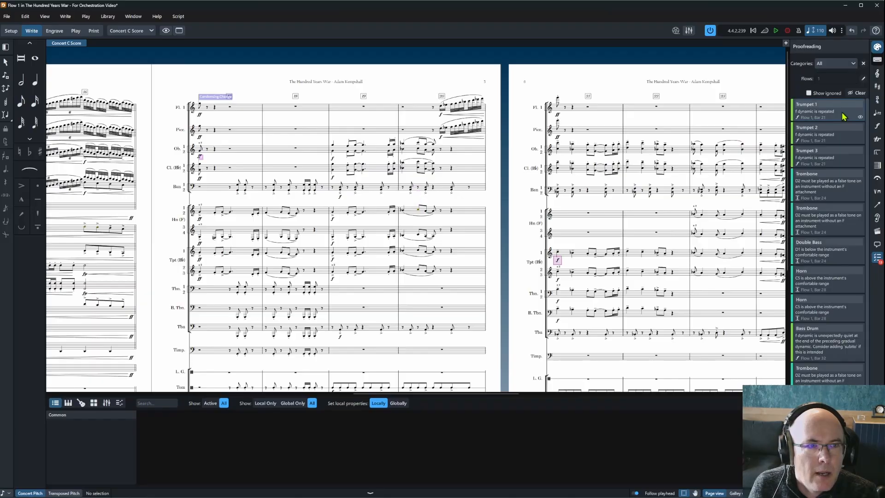
Ignore Trumpet 1's repeated f warning and delete the repeated f from Trumpets 2 and 3 in bar 21.
click(566, 262)
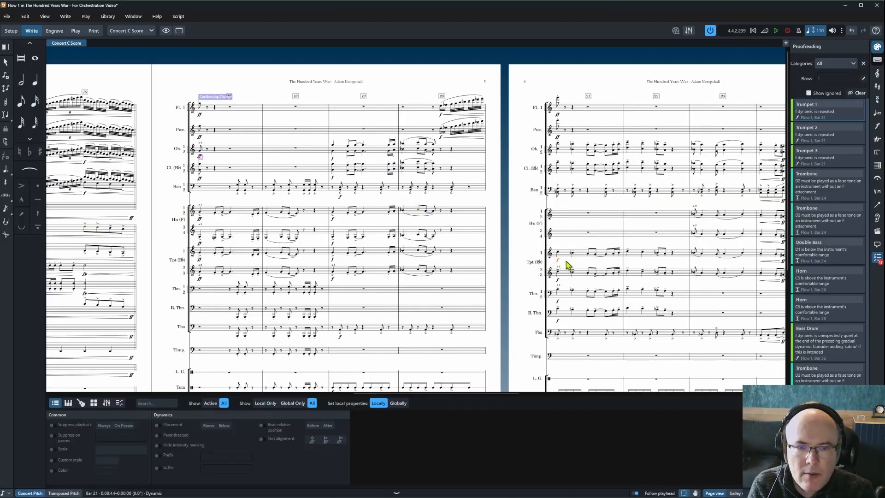
click(859, 117)
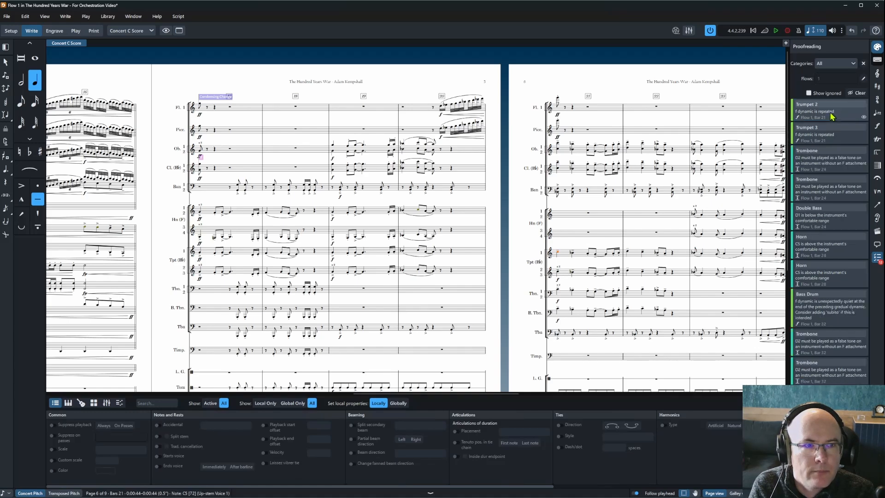
click(734, 493)
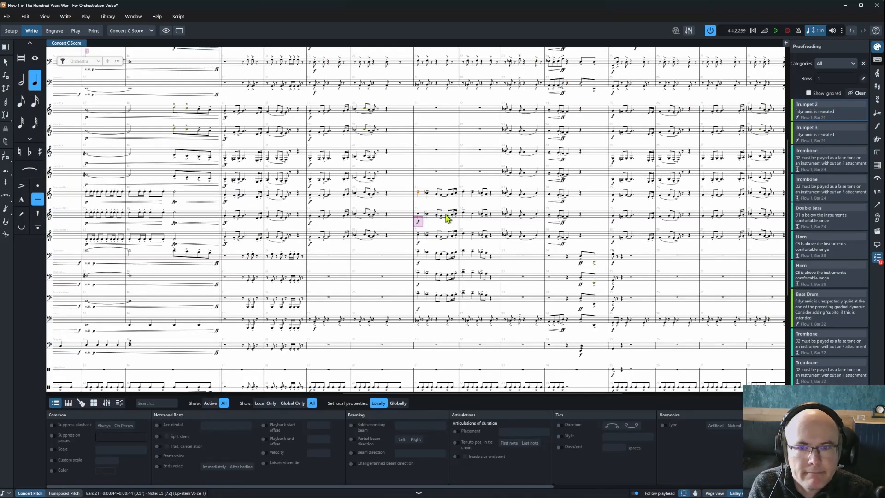
click(418, 221)
key(Delete)
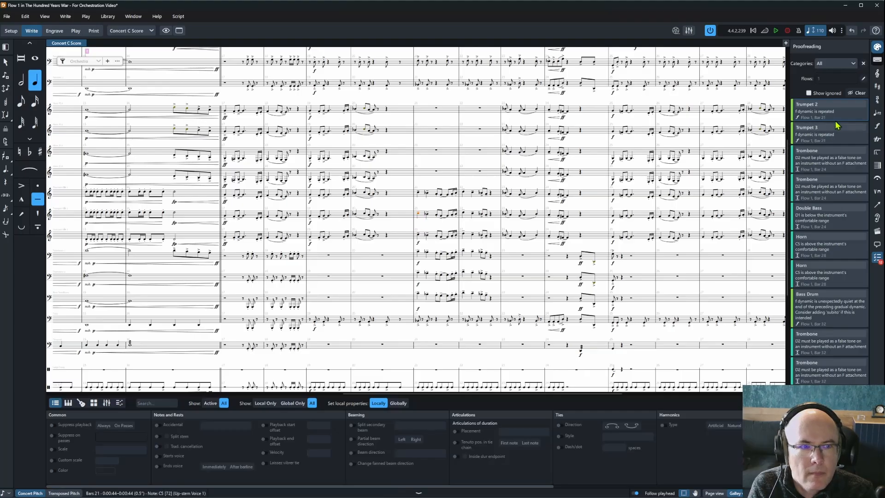
click(830, 120)
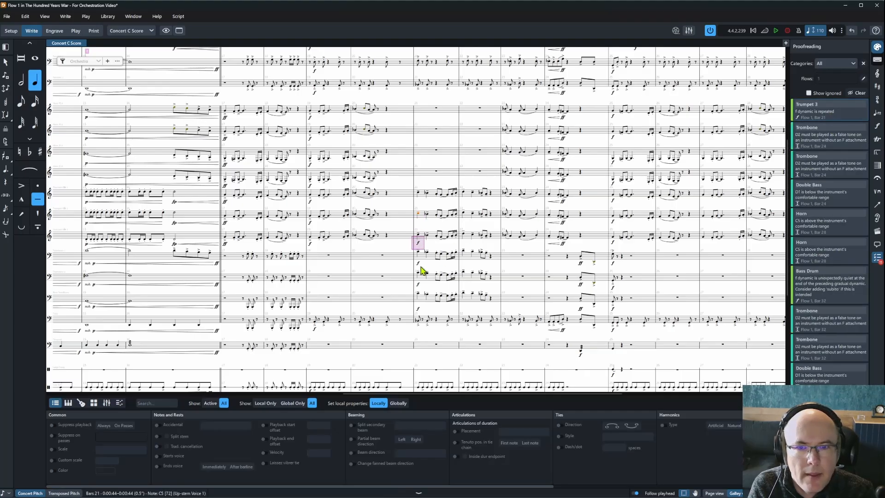
key(Delete)
click(847, 121)
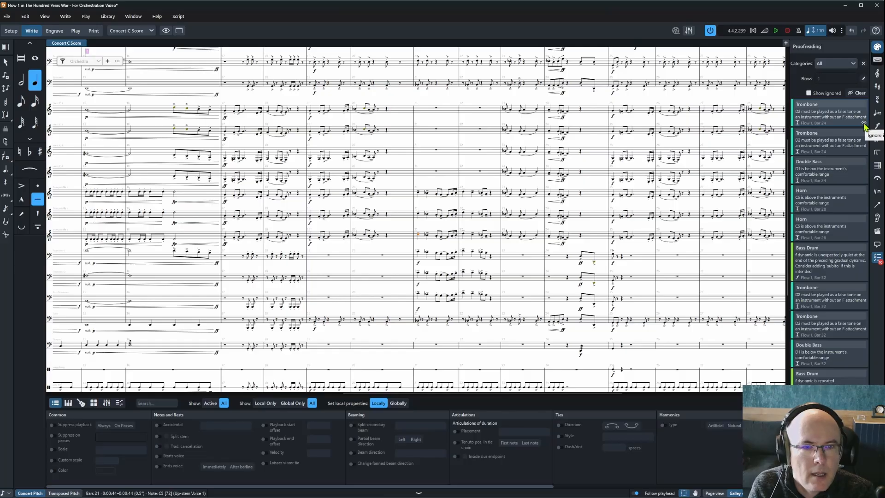
Ignore both Trombone and the Double Bass warnings in bar 24 and both Horn warnings in bar 28.
click(864, 123)
click(864, 123)
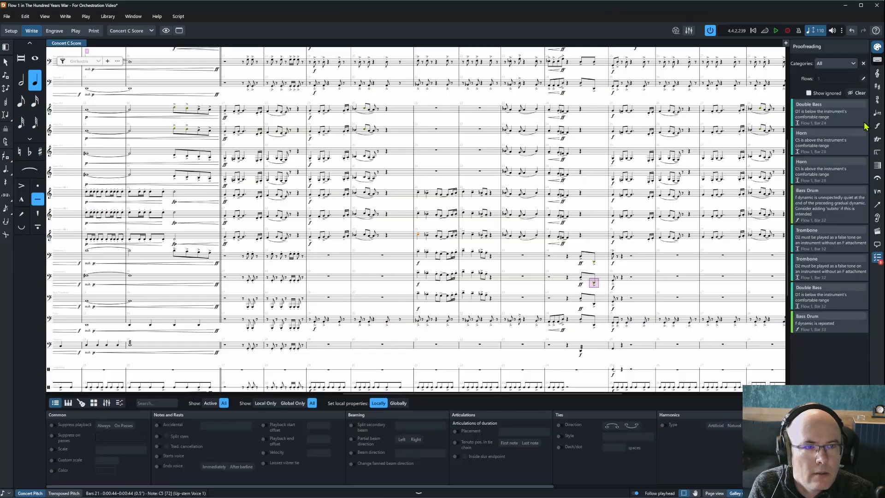
click(864, 125)
click(864, 125)
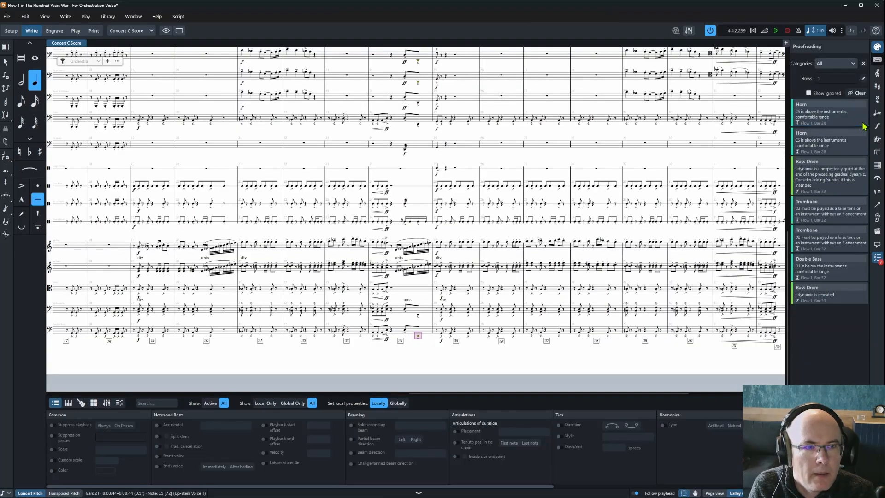
click(864, 124)
click(864, 124)
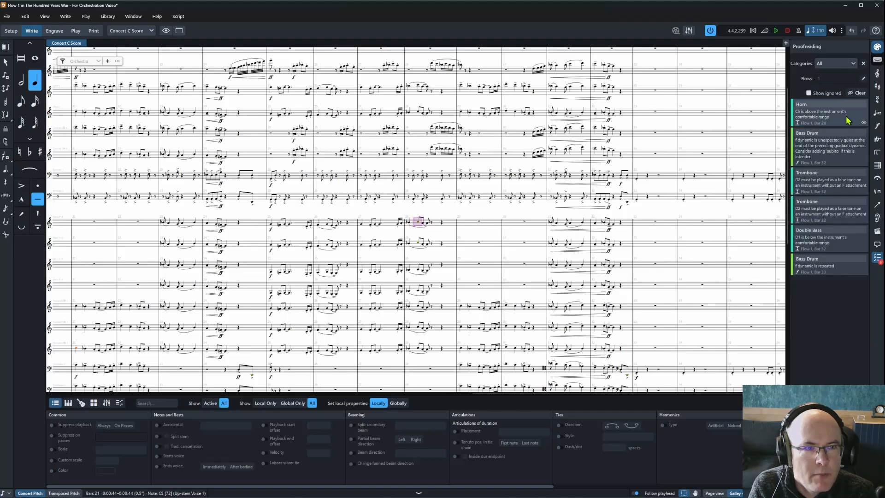
click(848, 121)
click(864, 124)
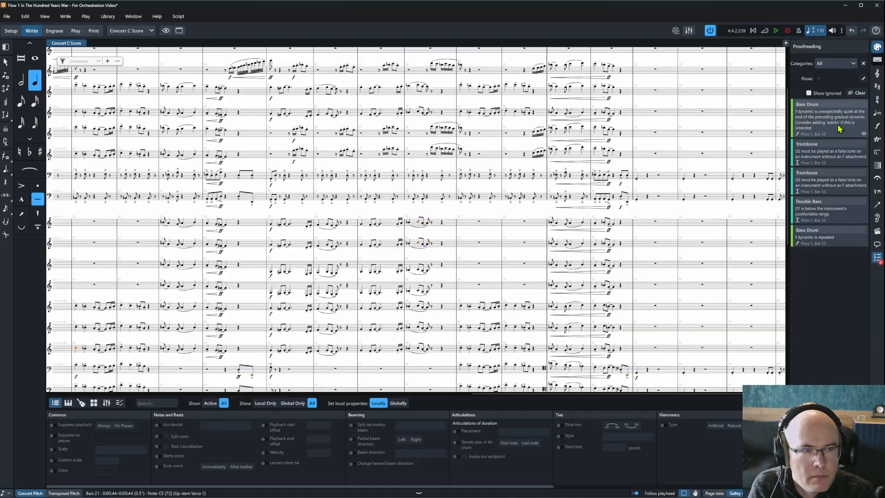
click(838, 129)
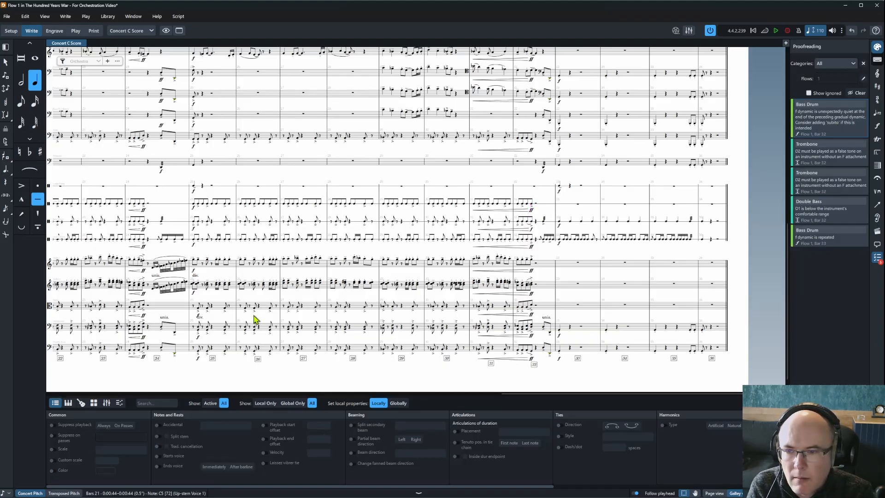
Raise the Bass Drum dynamic in bar 32 from f to ff.
click(825, 117)
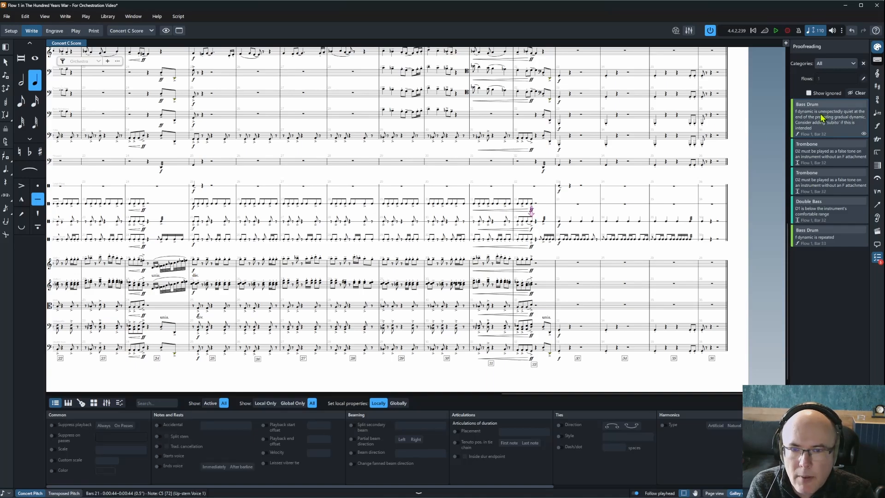
click(532, 230)
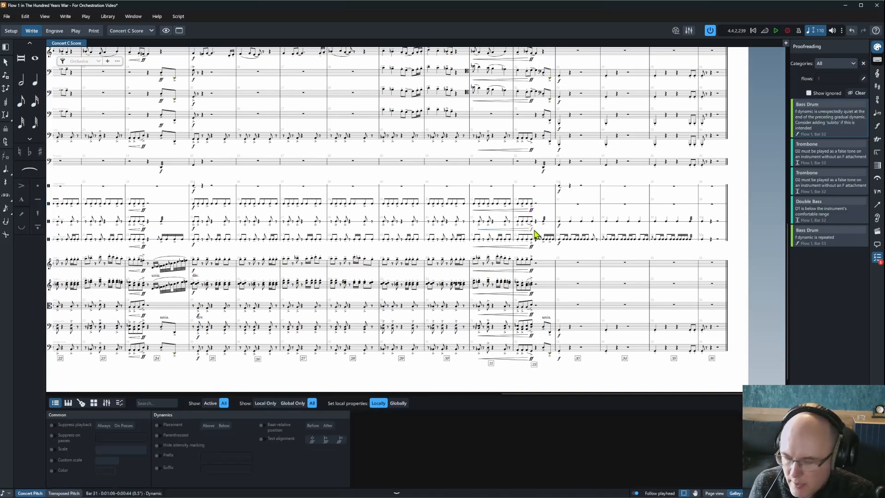
key(alt+shift+Up)
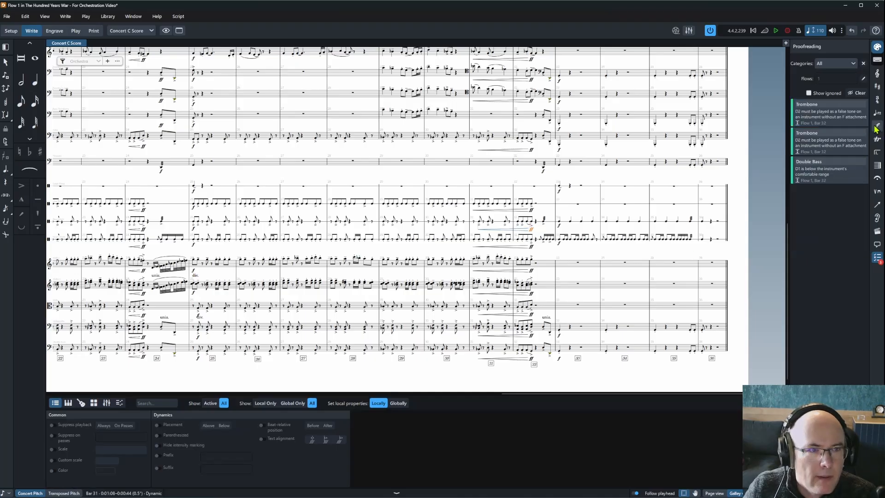
Ignore both trombone false-tone warnings and the double bass low-range warning in bar 32.
click(862, 123)
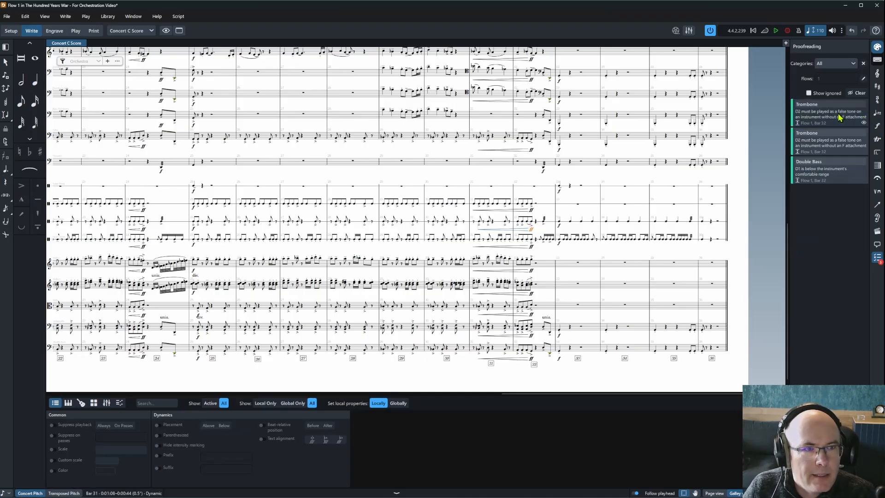
click(862, 123)
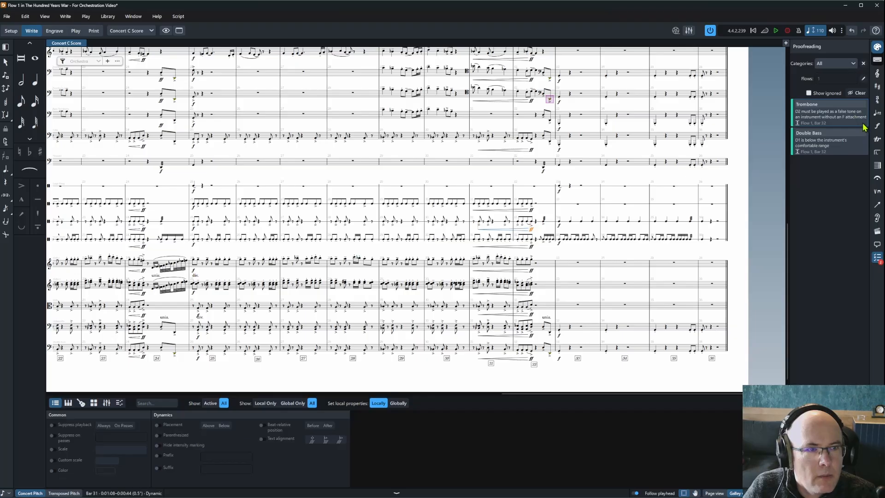
click(862, 123)
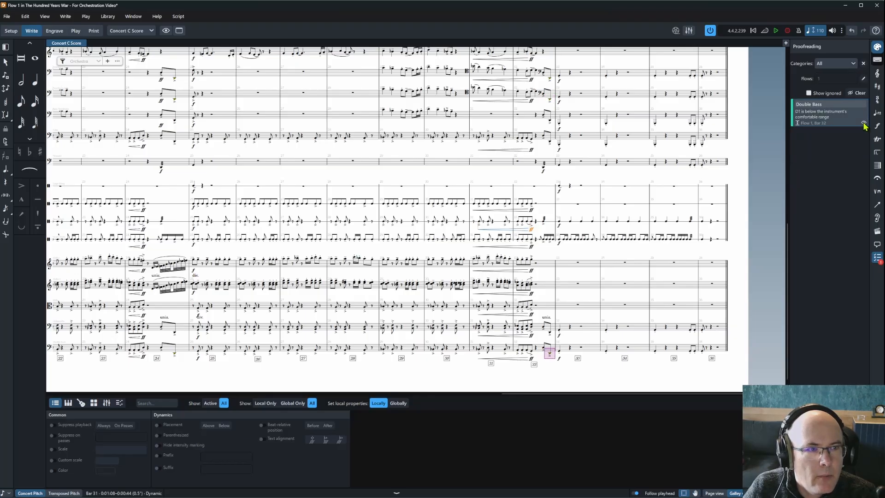
click(862, 123)
Compare the Flute 1 and Flute 2 & Piccolo part layouts, ending on Flute 2 & Piccolo.
click(129, 32)
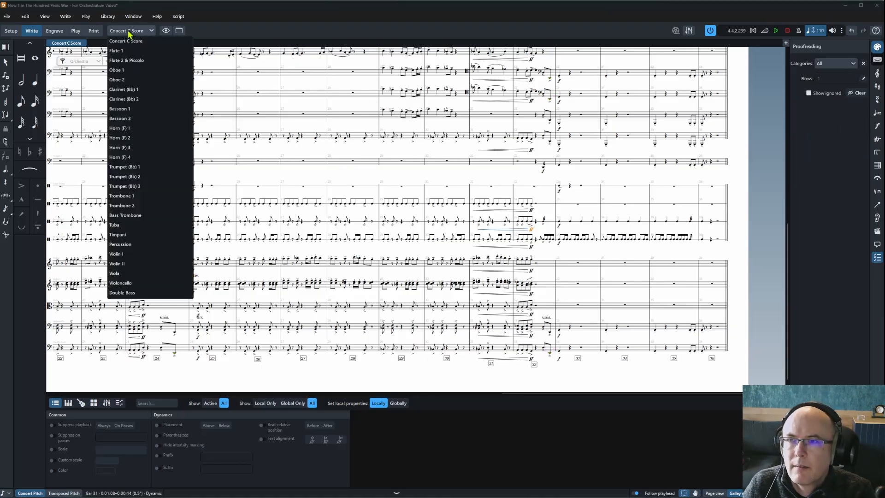
click(184, 50)
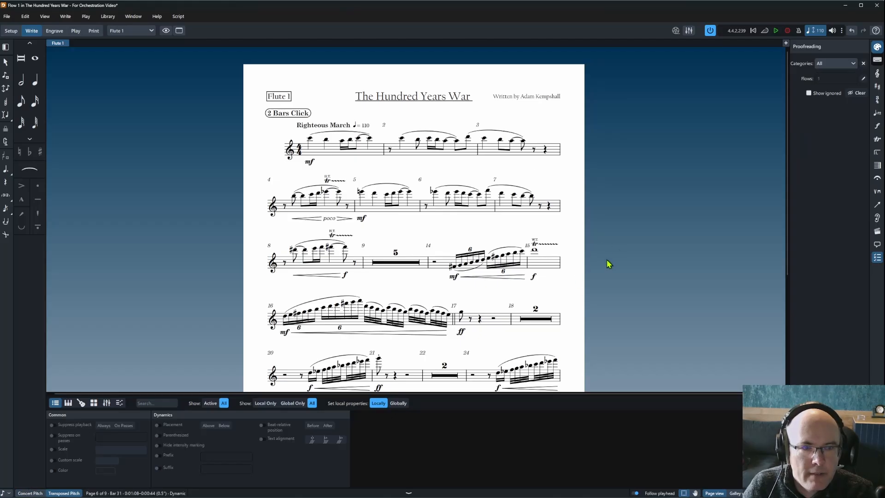
click(129, 30)
click(124, 48)
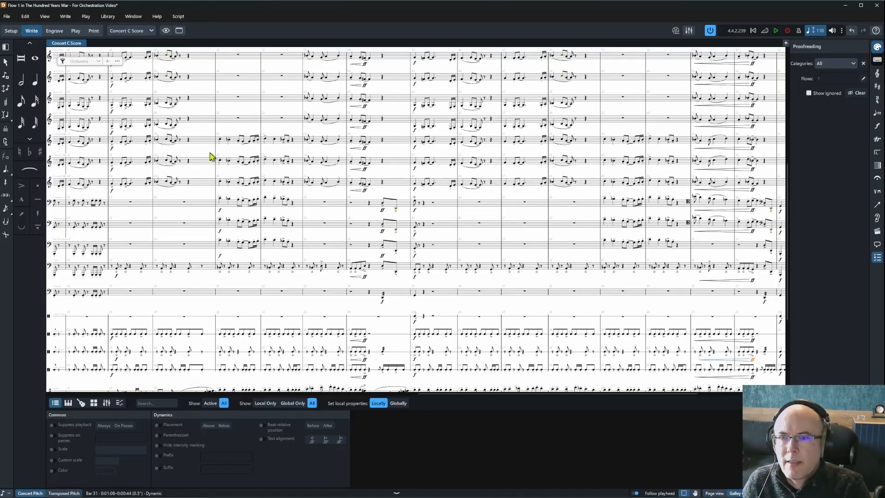
click(138, 30)
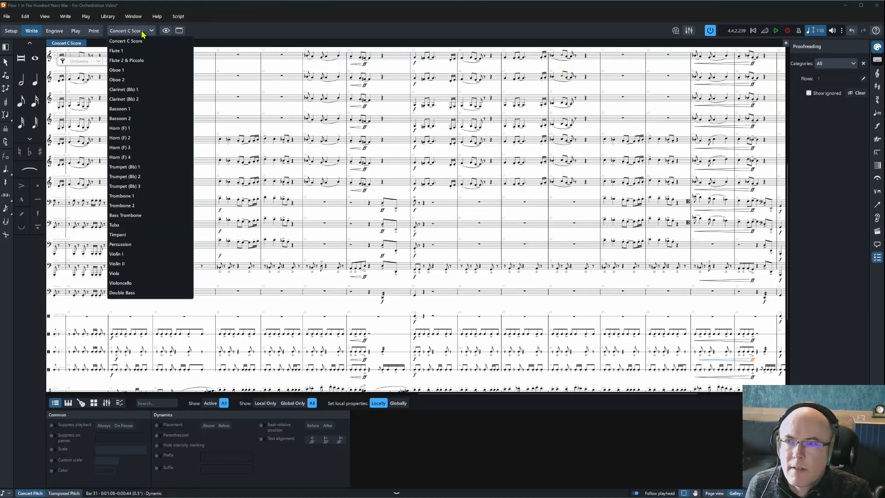
click(127, 60)
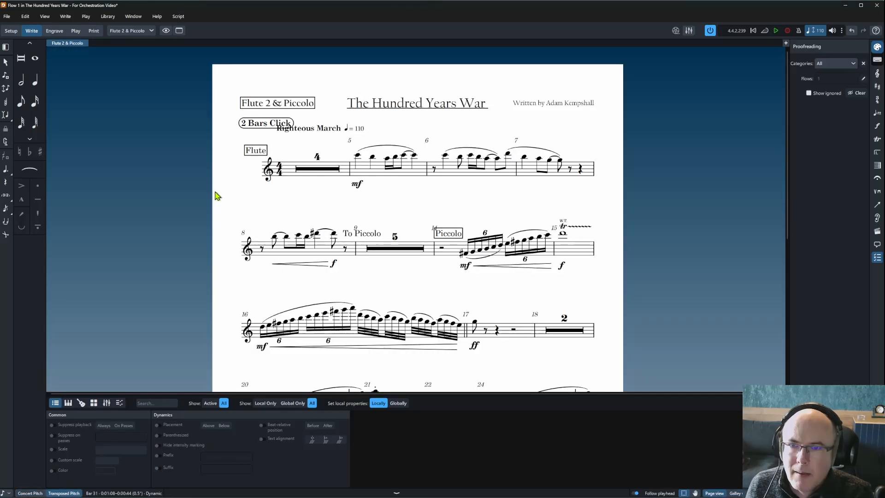
click(286, 141)
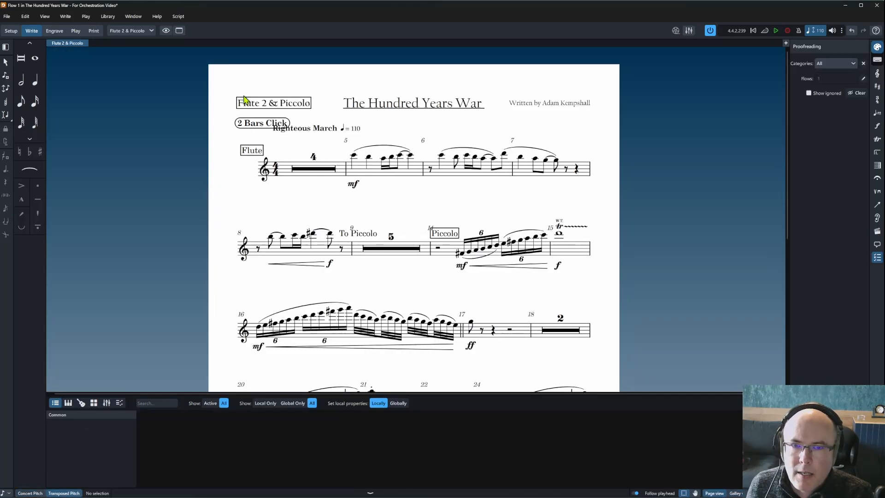
click(138, 30)
click(126, 51)
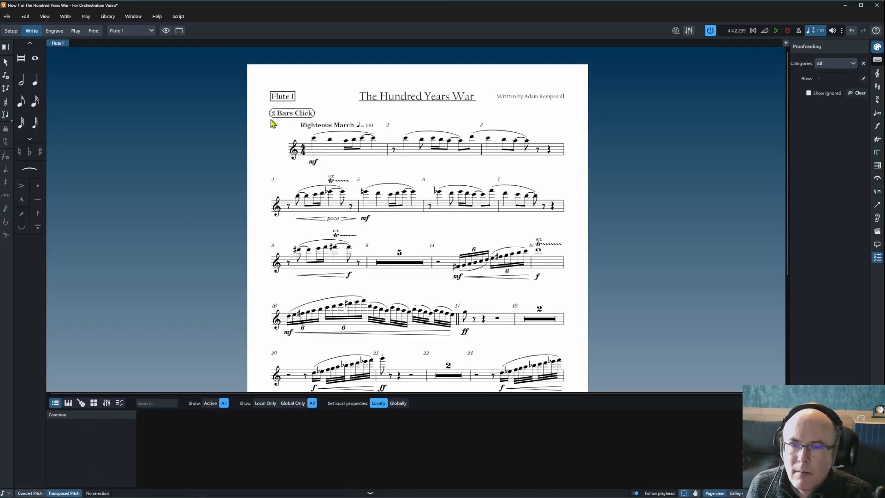
click(145, 32)
click(126, 60)
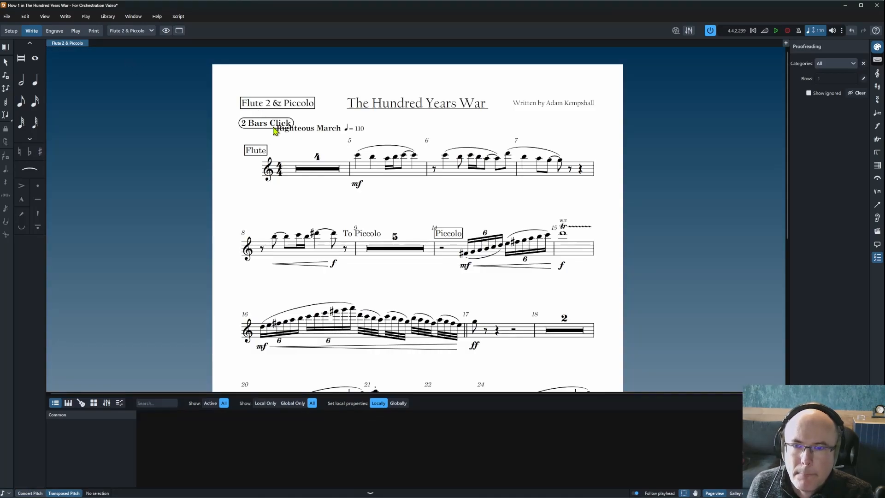
In Engrave mode, drag the Righteous March tempo mark down to just above the Flute staff.
click(55, 31)
click(340, 130)
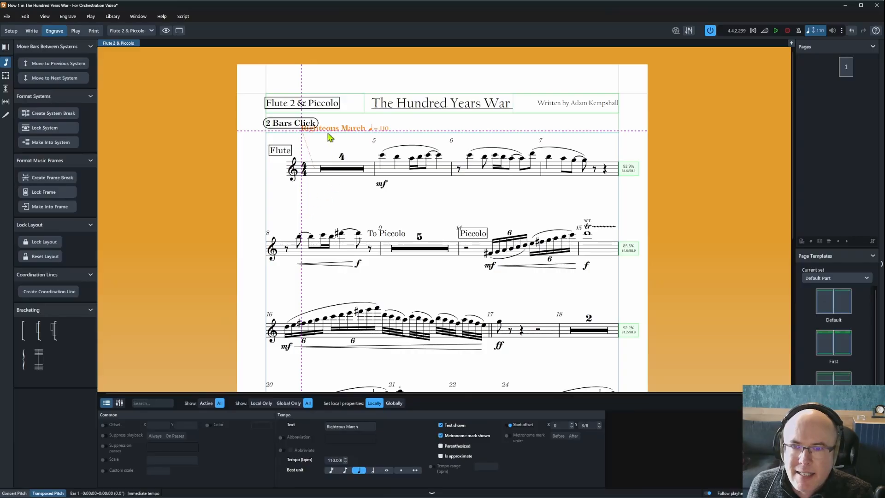
drag(330, 131, 325, 149)
Return to Setup mode, select all players and inspect the Violin II player's context menu.
key(ctrl+5)
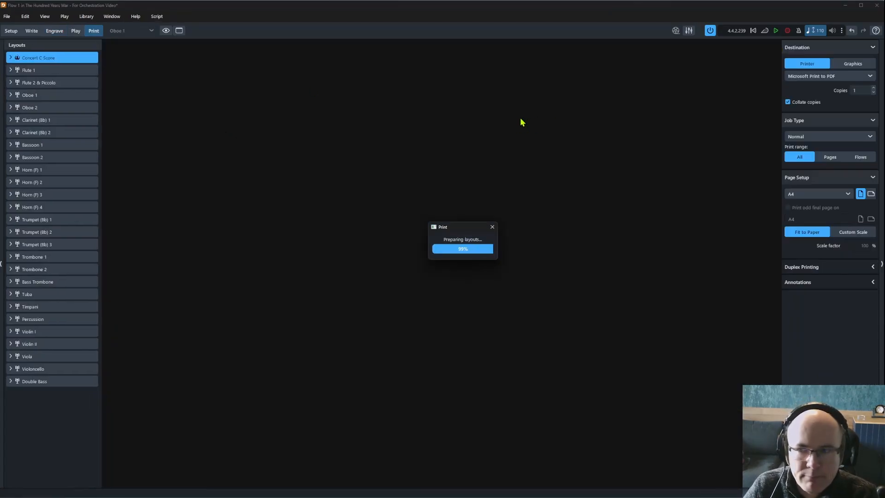
key(ctrl+1)
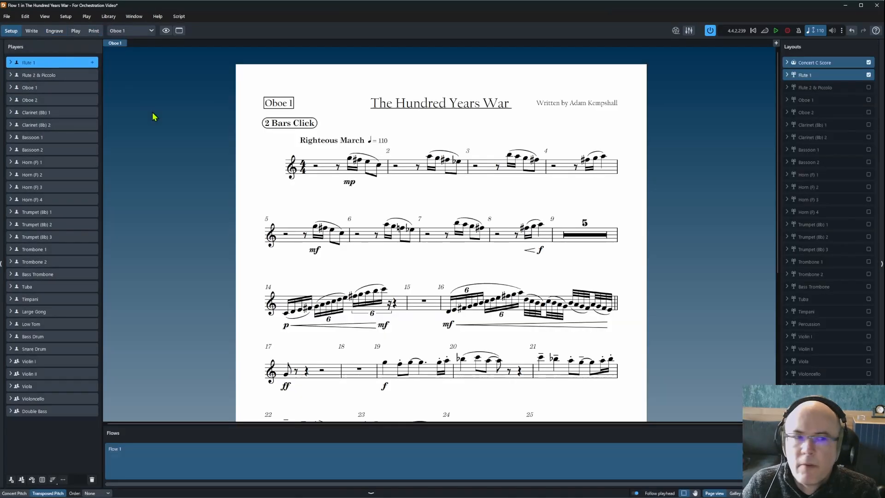
shift+click(47, 411)
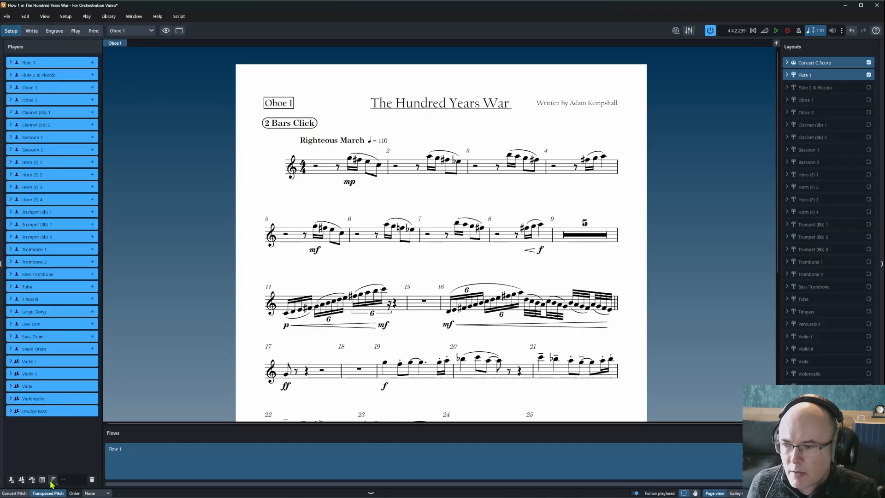
right_click(65, 374)
click(35, 448)
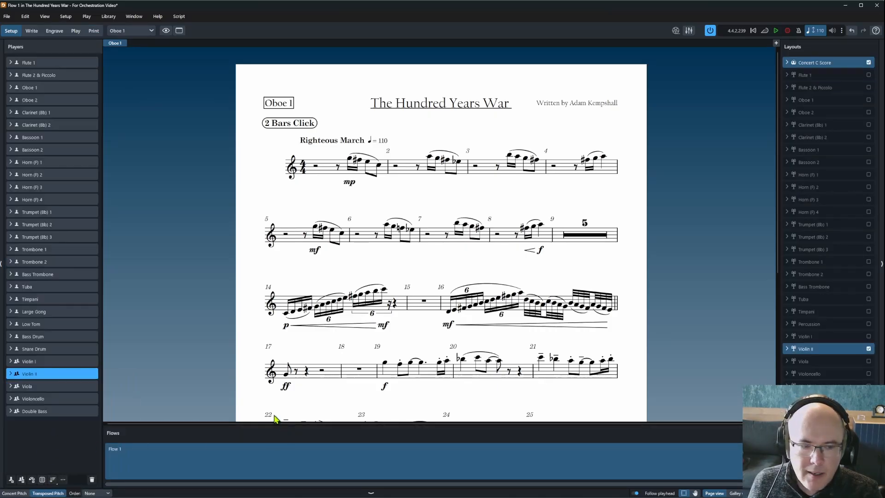
Try several layout selections, then inspect the Concert C Score layout's context menu.
click(822, 385)
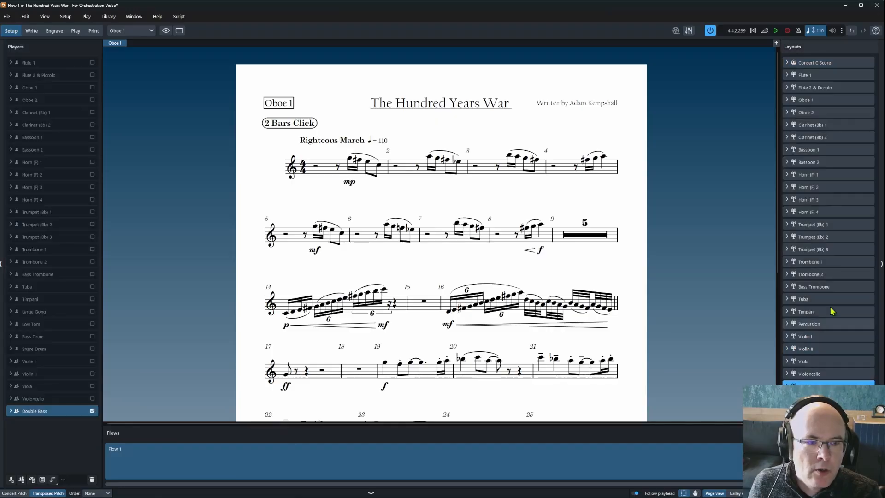
shift+click(835, 64)
click(824, 249)
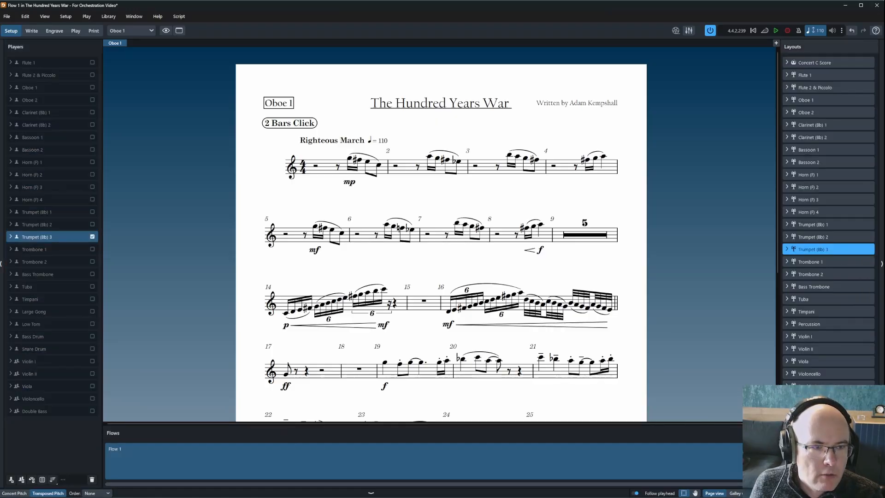
right_click(821, 65)
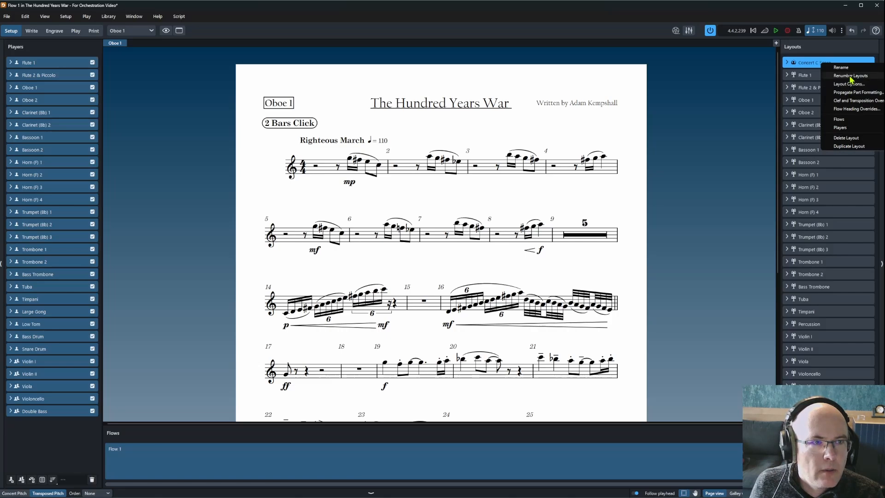
click(848, 84)
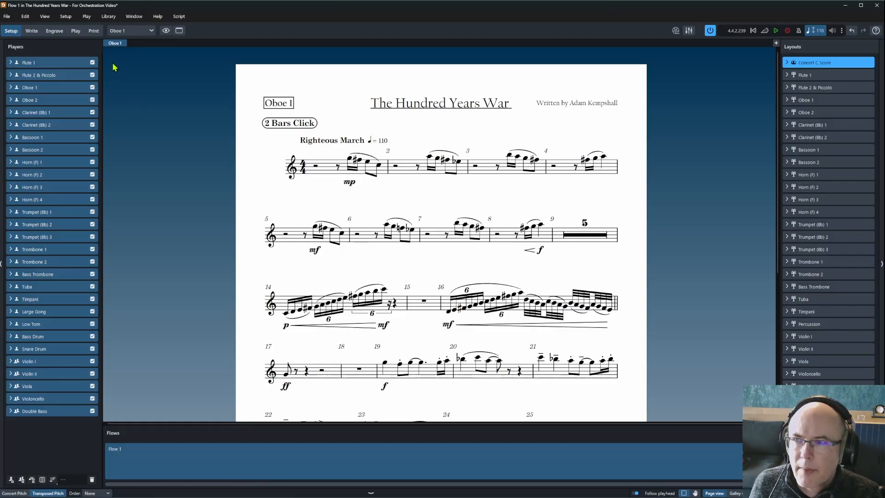
Switch to Print mode to export all layouts as PDFs.
click(94, 31)
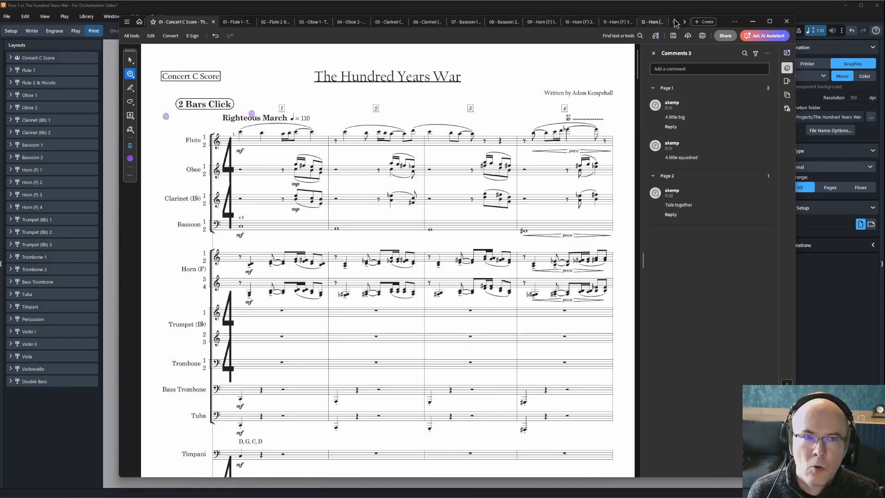
Review the 'A little big', 'A little squashed' and 'Tails together' comments, then move to page 5.
click(707, 127)
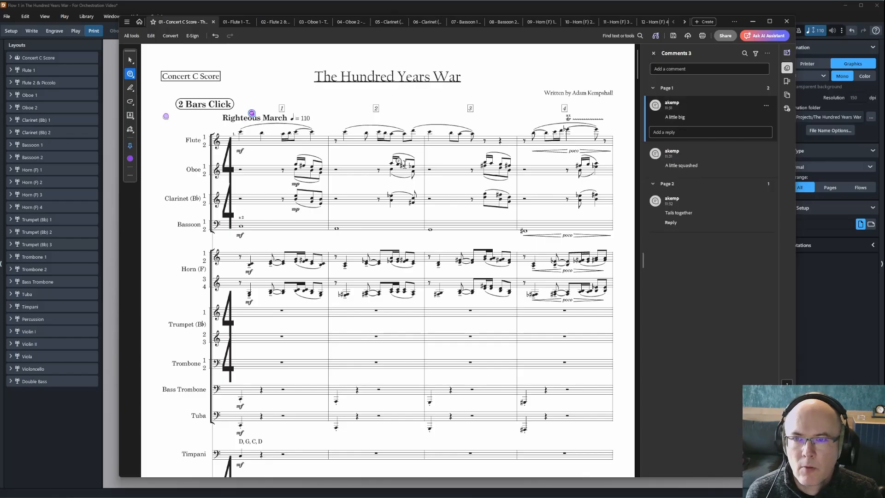
click(726, 163)
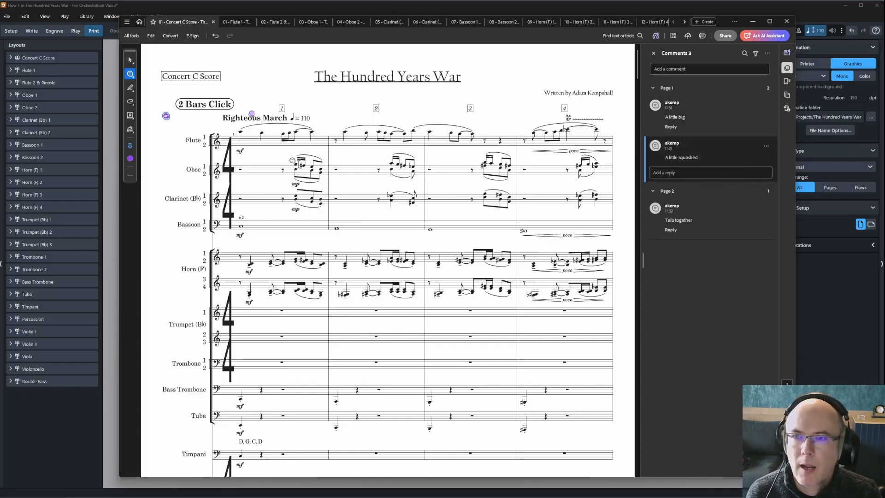
click(729, 223)
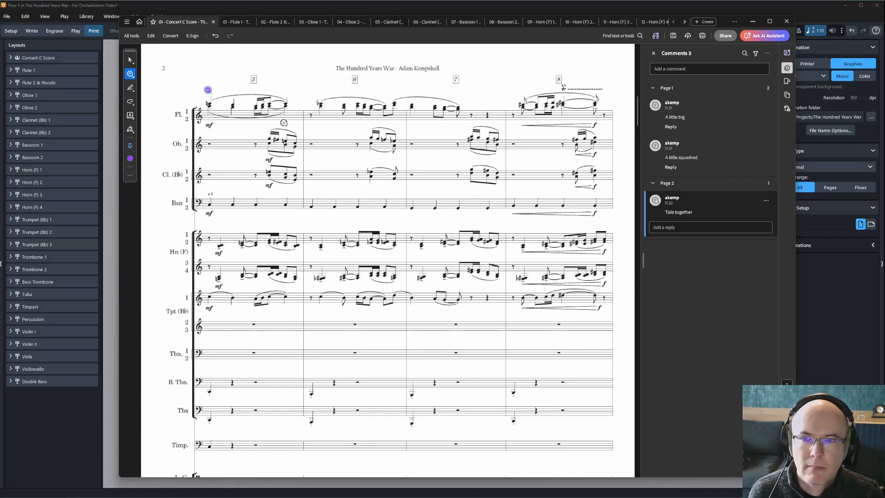
scroll(393, 315, down, 5)
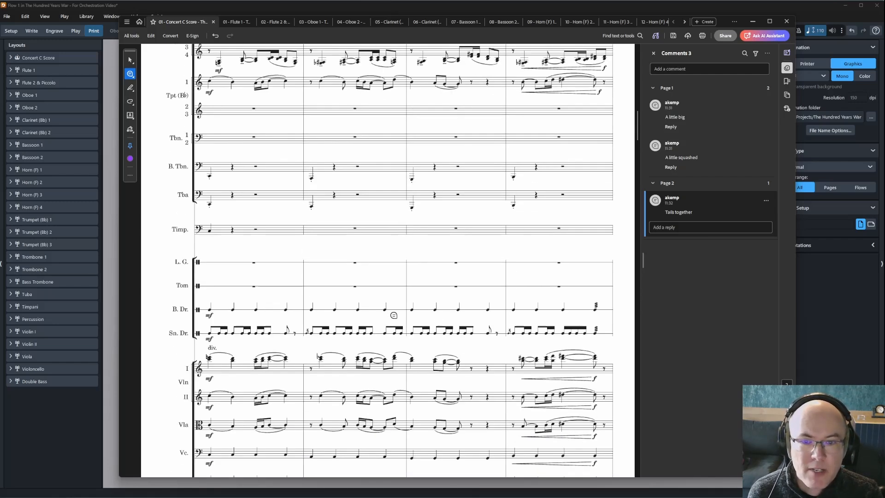
drag(637, 139, 642, 258)
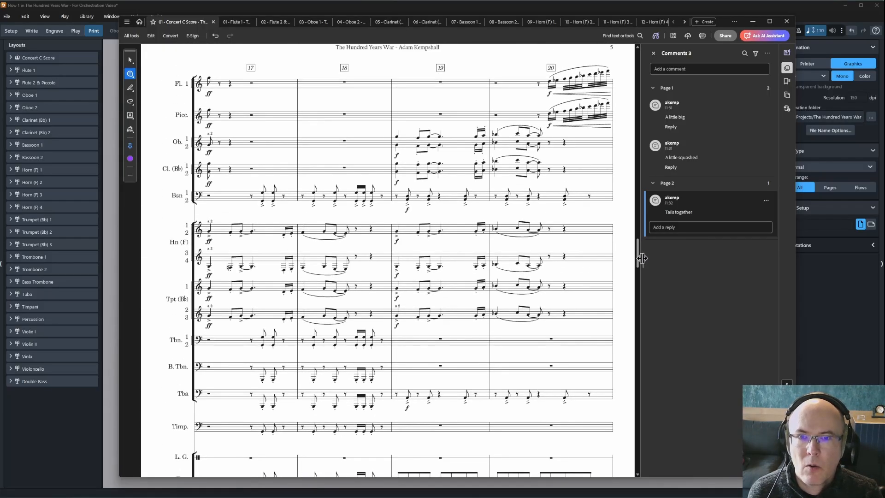
Post a 'Tails together' comment at bar 19 on page 5.
click(401, 125)
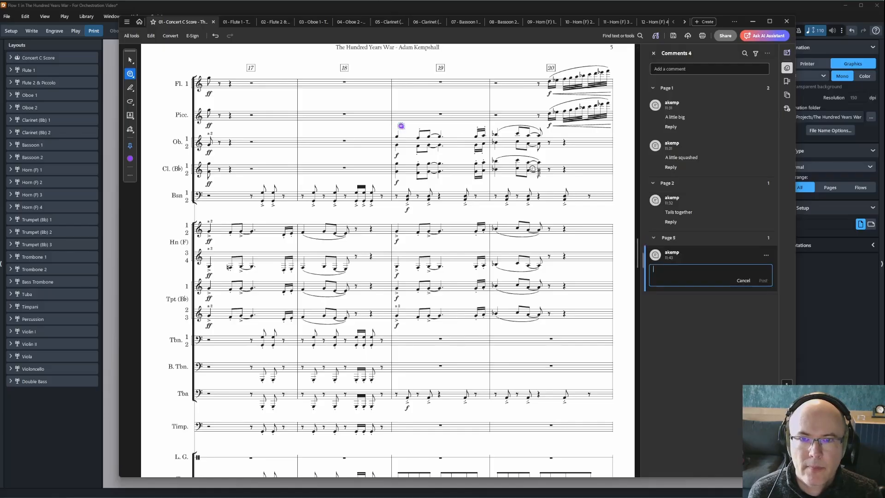
text(Tails together)
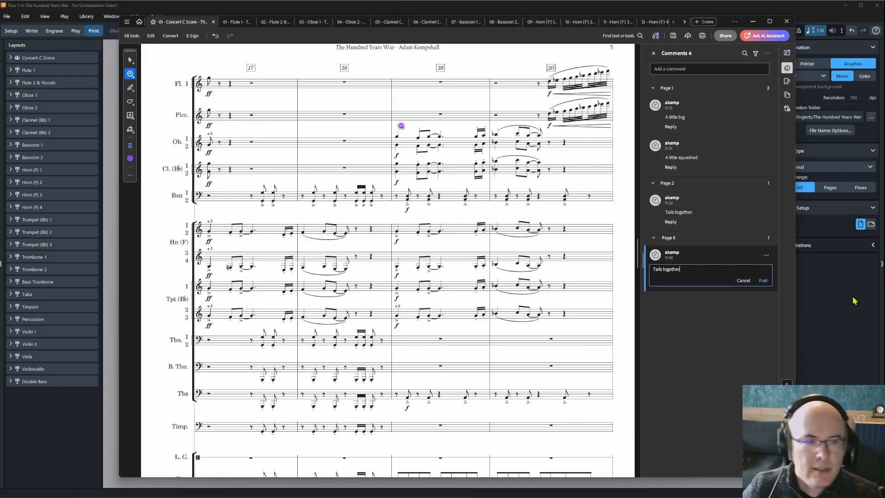
click(763, 280)
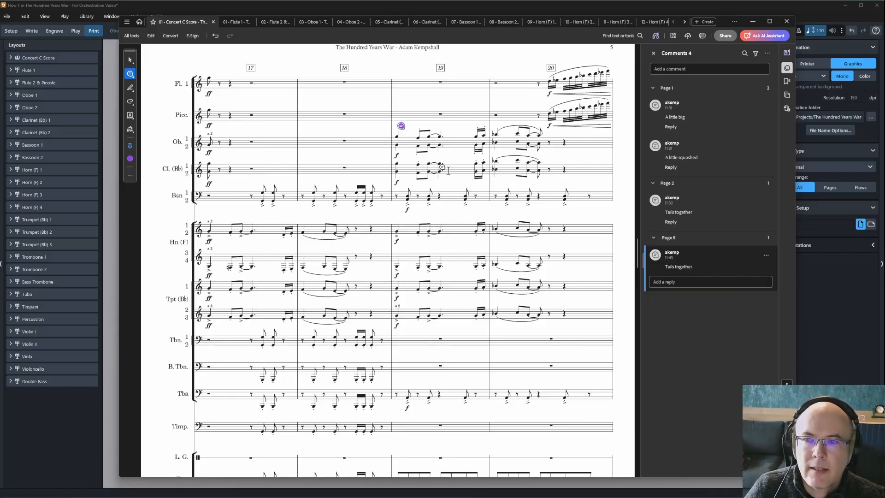
Post another 'Tails together' comment at the oboes in bar 25 on page 7.
scroll(425, 271, down, 7)
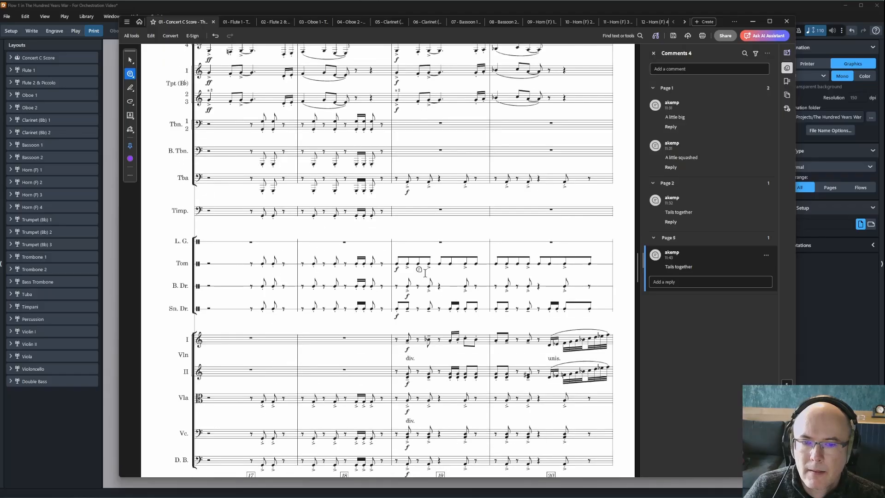
scroll(418, 269, down, 7)
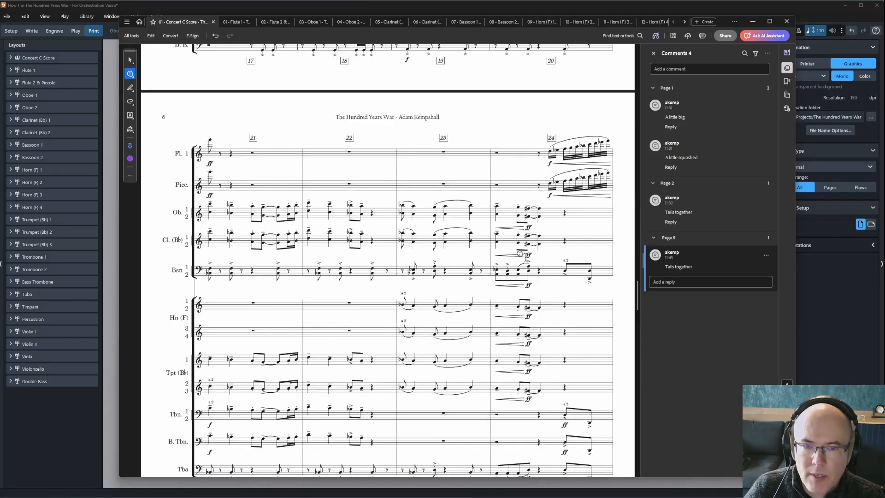
scroll(436, 255, down, 2)
scroll(436, 255, down, 13)
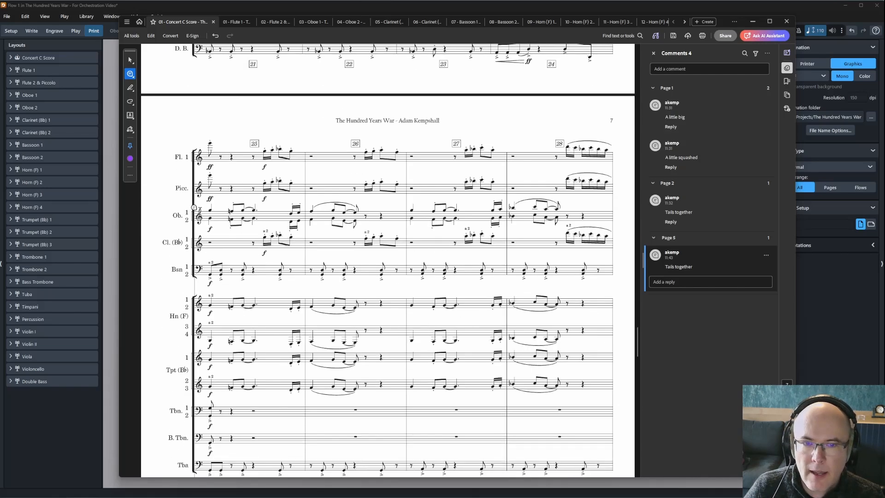
click(220, 207)
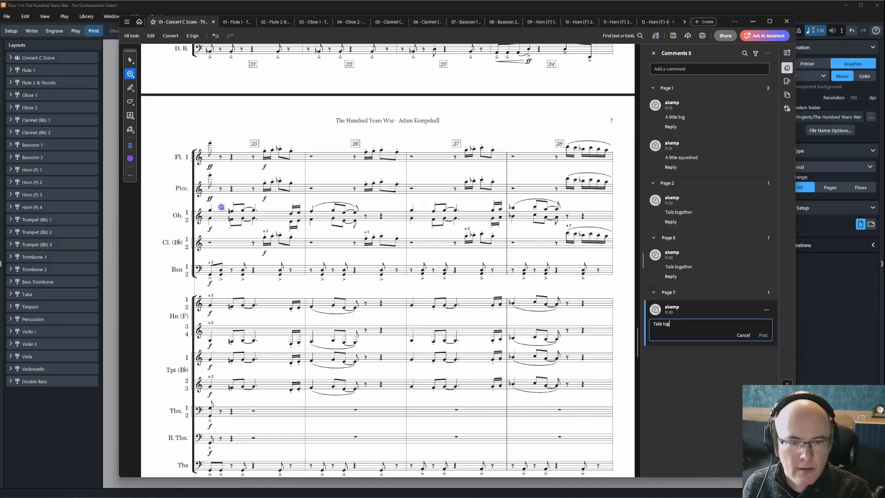
click(763, 336)
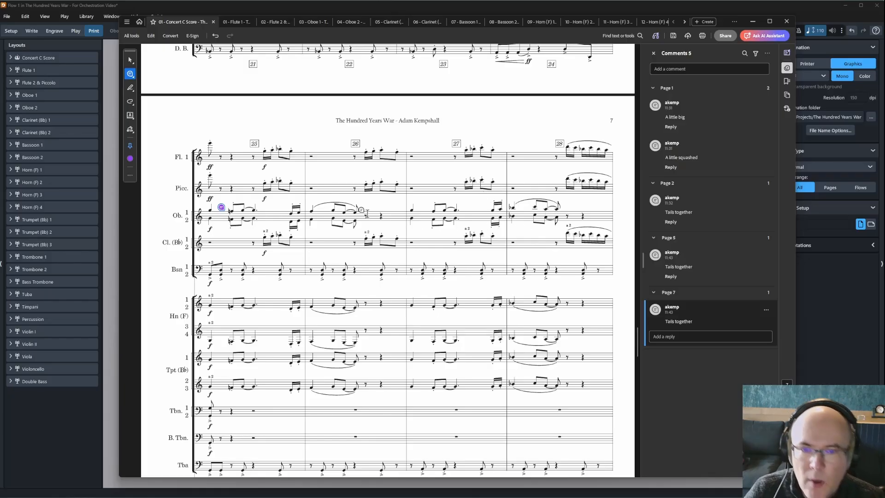
Scroll through the rest of the full score, then switch to the Flute 1 part.
scroll(346, 239, down, 6)
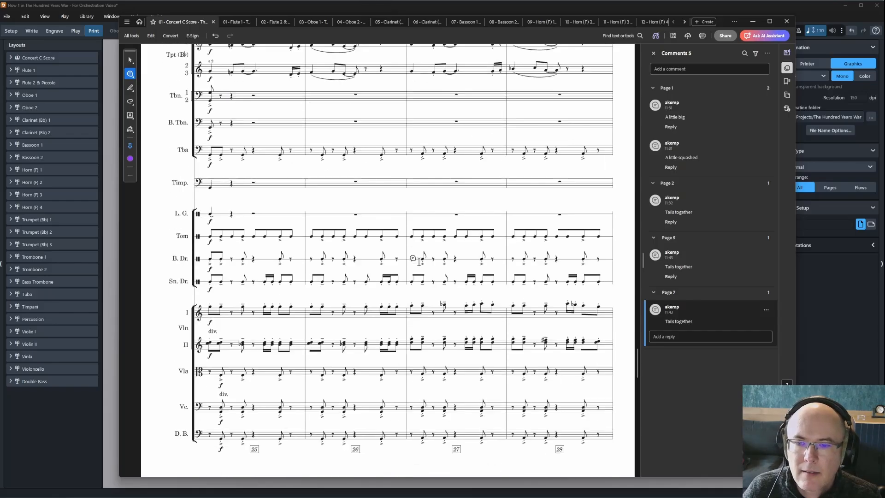
scroll(418, 261, down, 8)
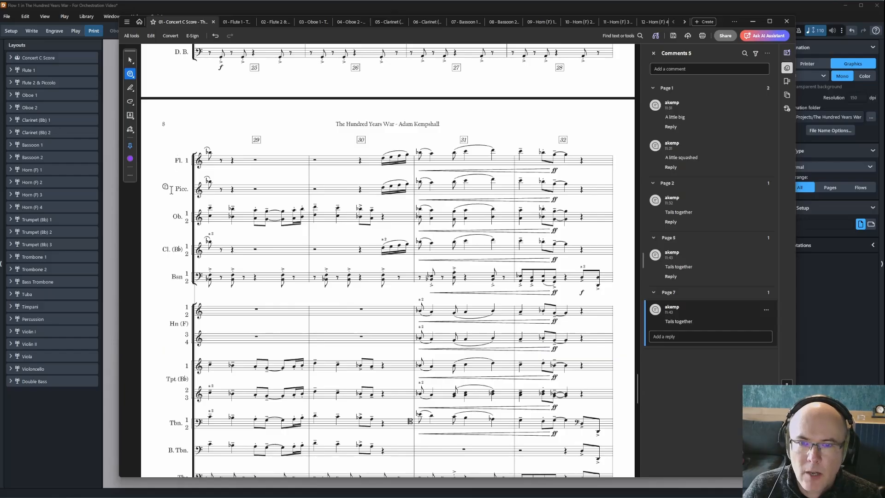
scroll(541, 182, down, 10)
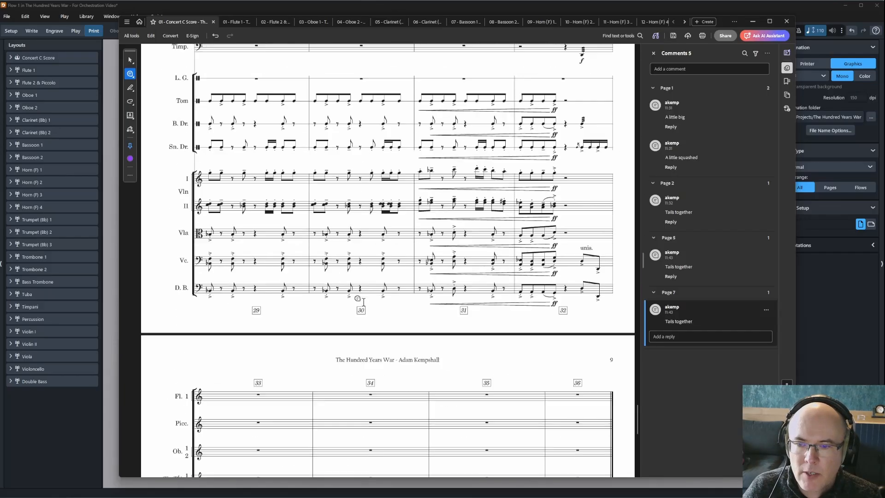
scroll(360, 304, down, 5)
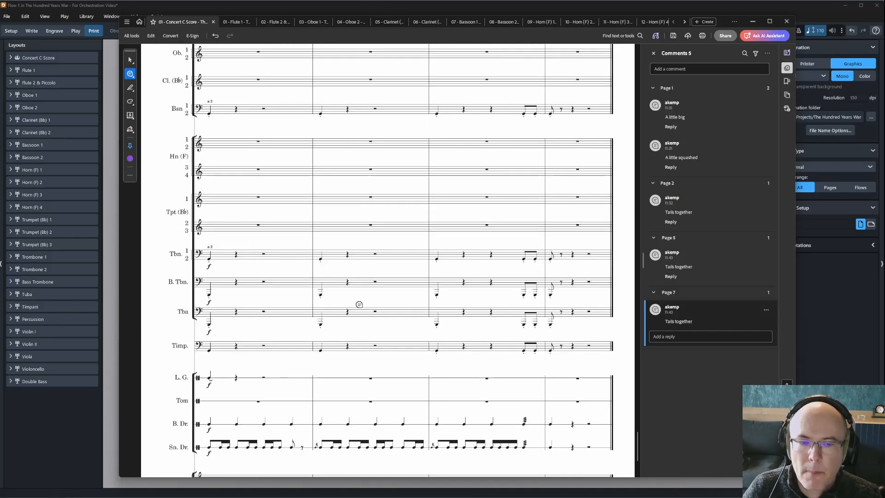
click(235, 23)
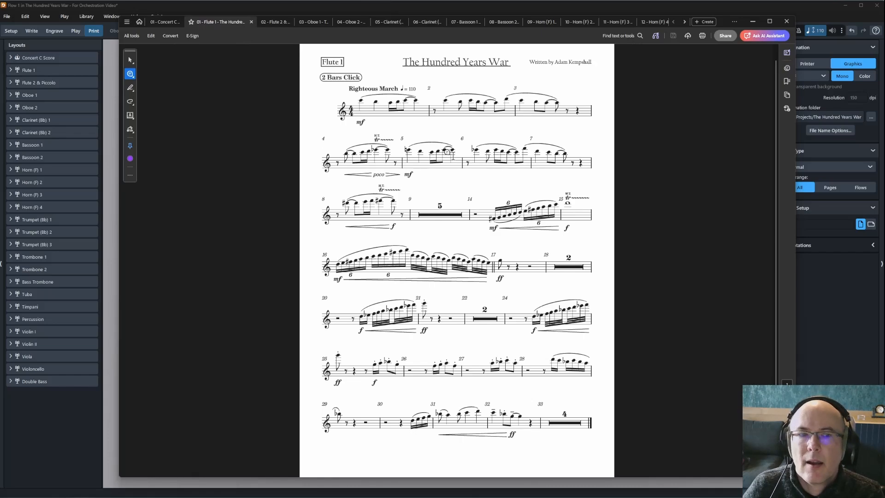
Check the comments on the Flute 1 and Flute 2 & Piccolo parts, then view Oboe 1.
click(786, 68)
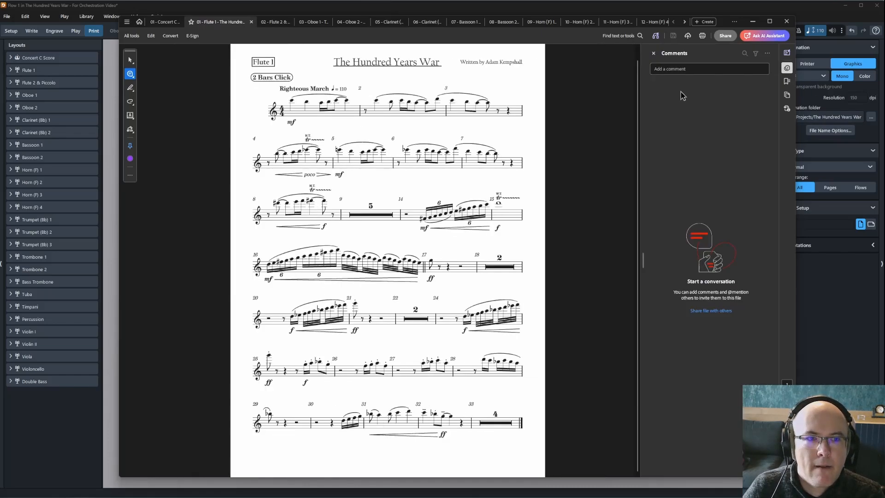
click(269, 22)
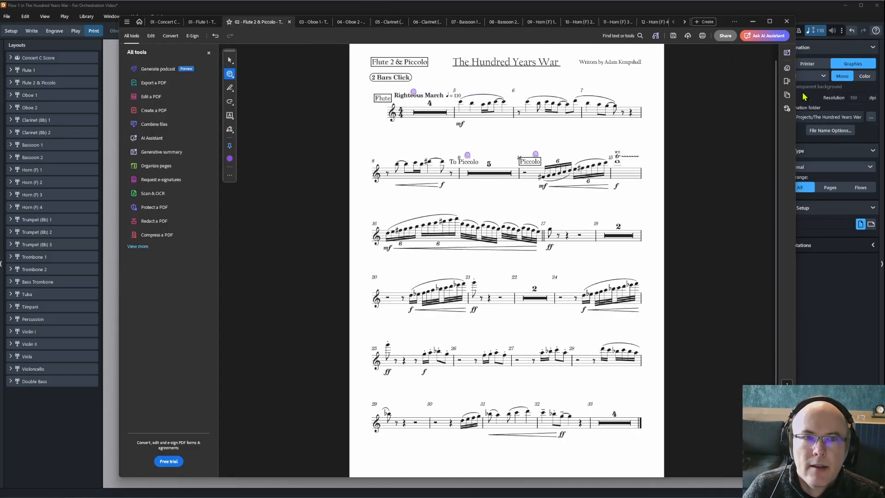
click(787, 68)
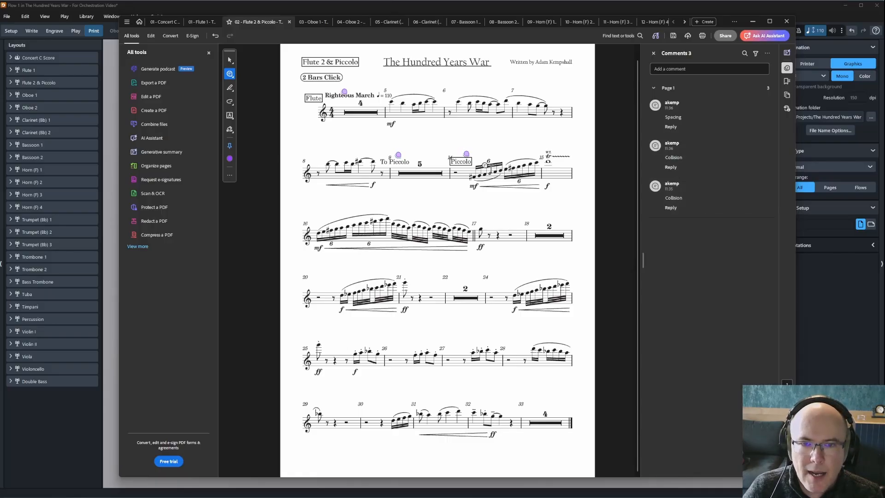
click(309, 25)
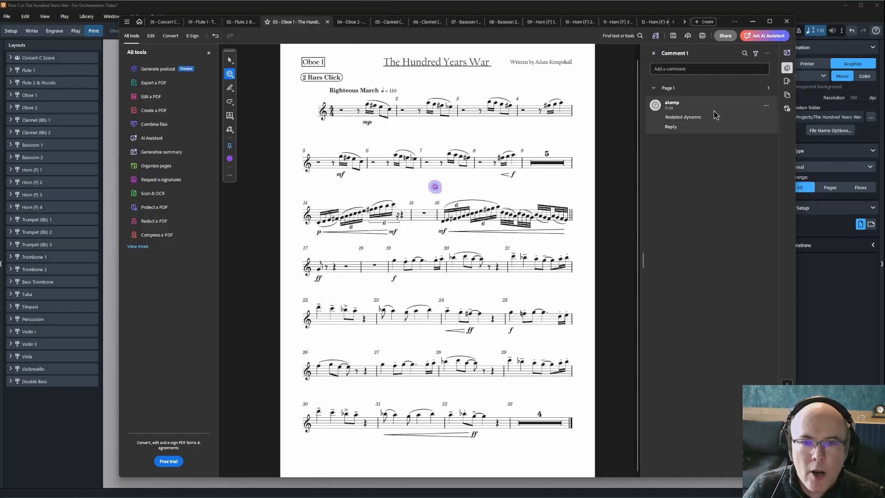
Delete the 'squashed' comment from the Oboe 2 part.
click(350, 23)
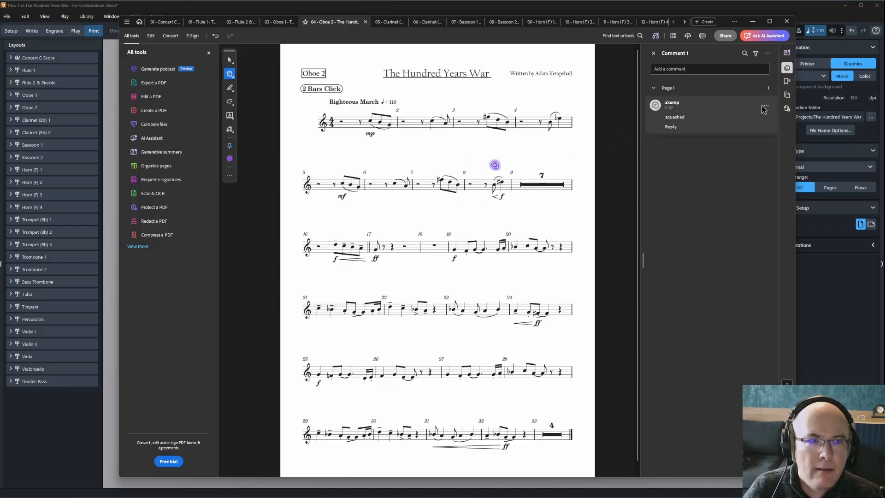
click(764, 108)
click(778, 132)
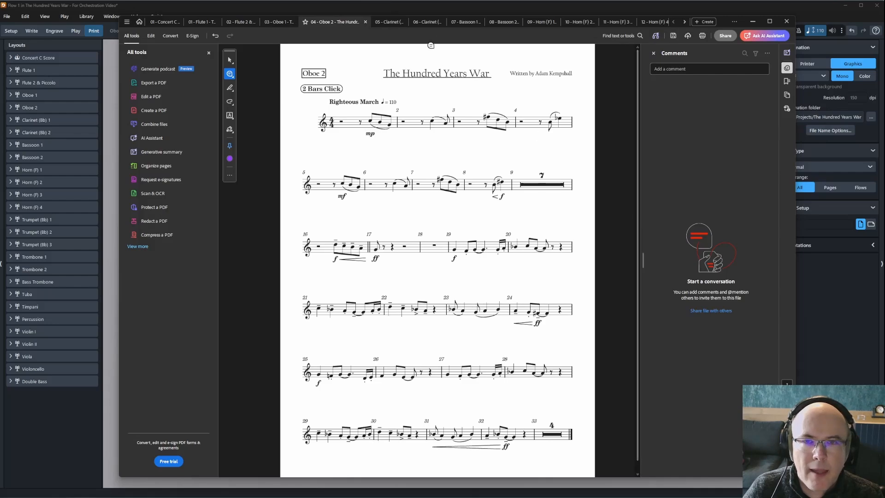
Delete the 'squashed' comment from the Clarinet (Bb) 2 part, finishing on Bassoon 1.
click(385, 21)
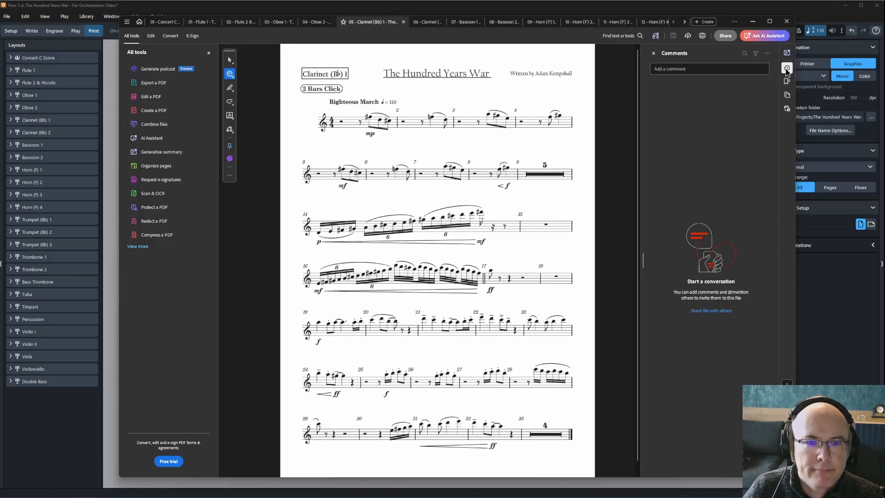
click(421, 22)
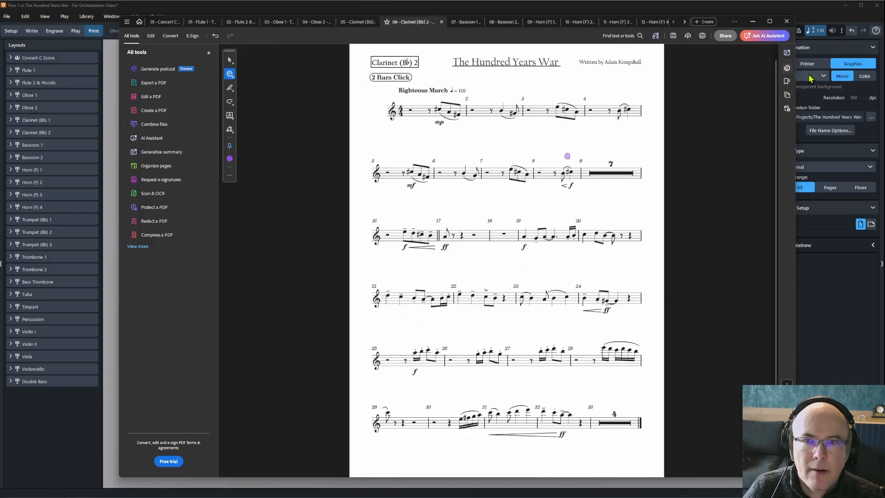
click(787, 68)
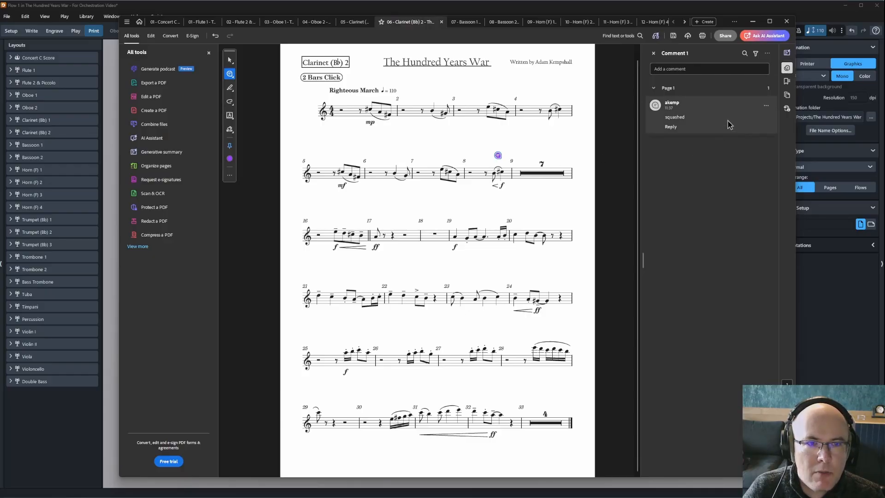
click(765, 105)
click(790, 136)
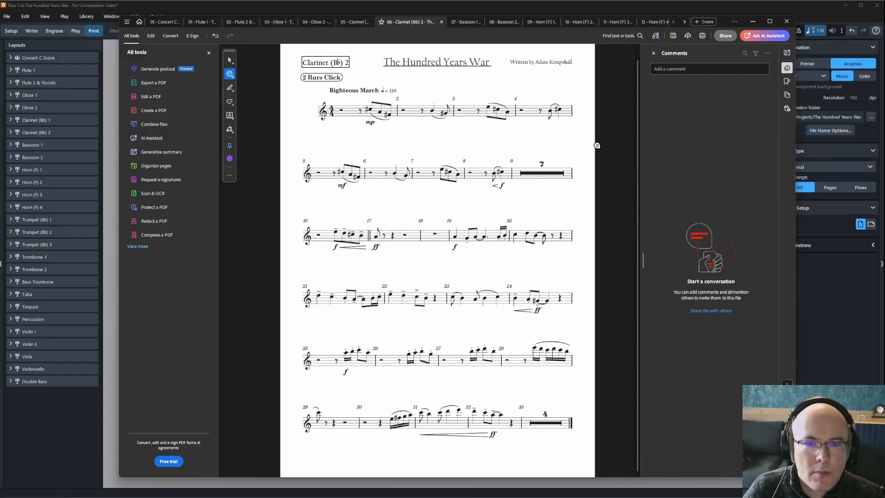
click(462, 22)
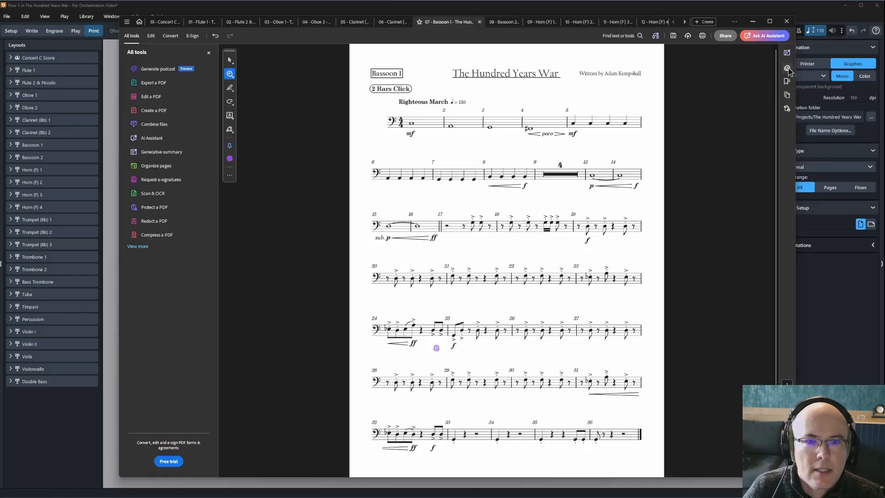
Check Bassoon 1's comments and page through the Bassoon 2 and Horn 1–4 parts.
click(787, 69)
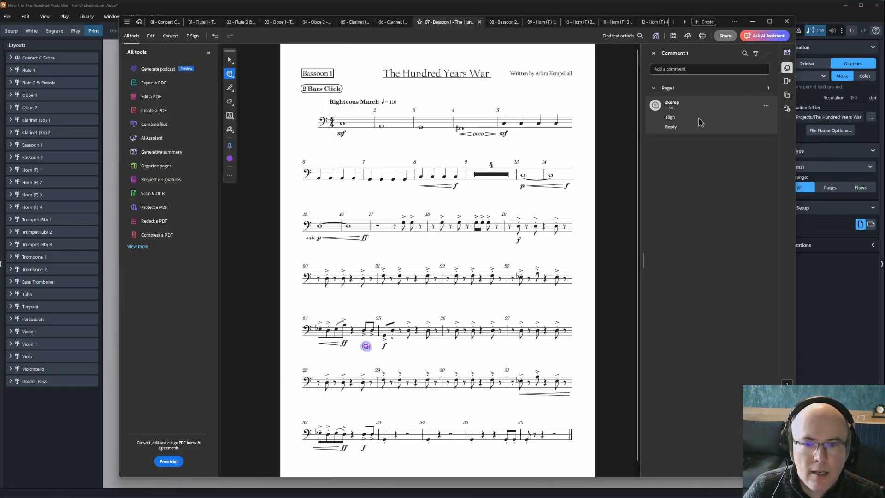
click(503, 23)
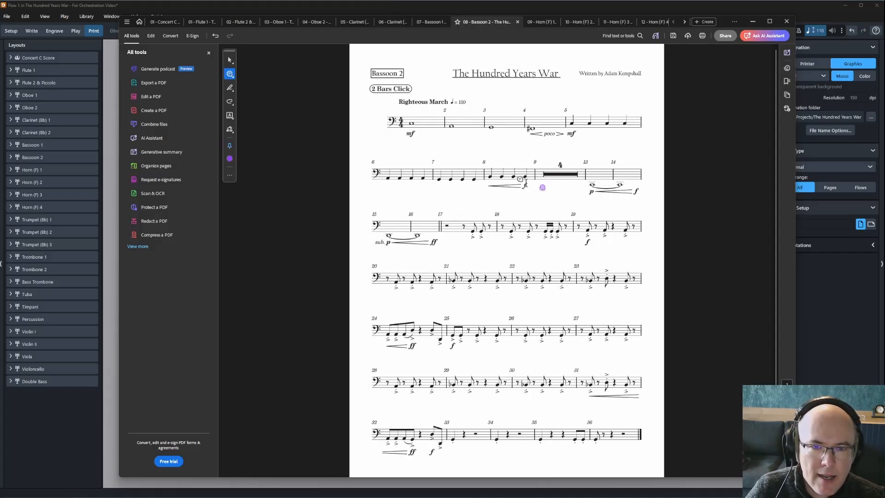
mouse_move(544, 183)
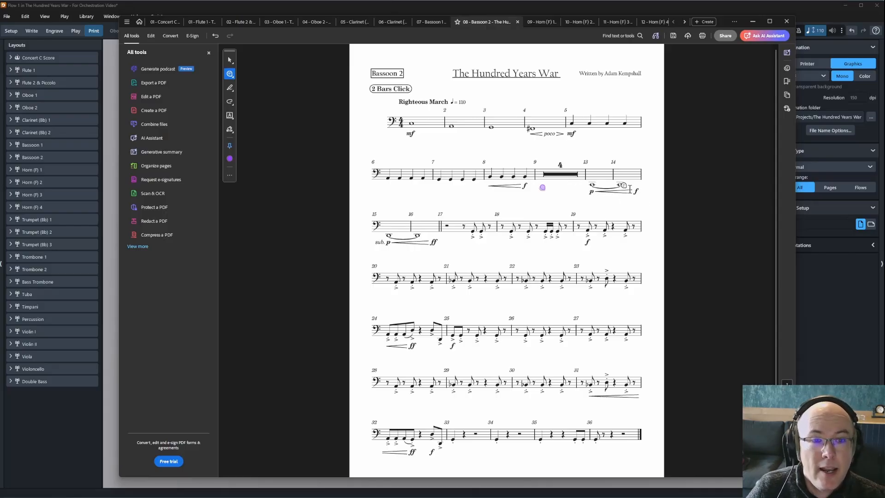
click(535, 23)
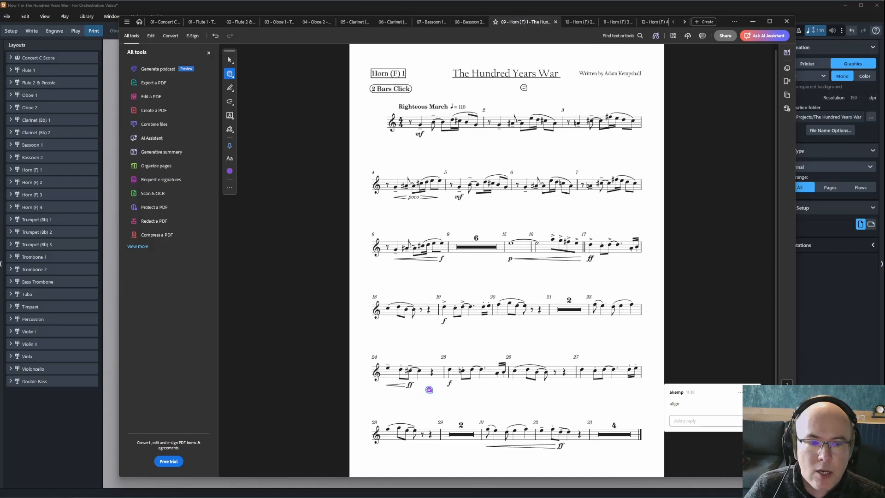
click(579, 26)
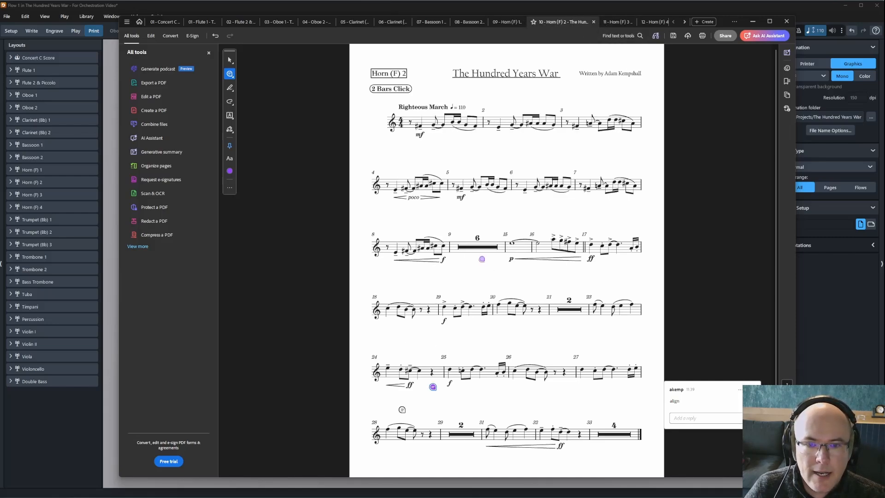
click(615, 23)
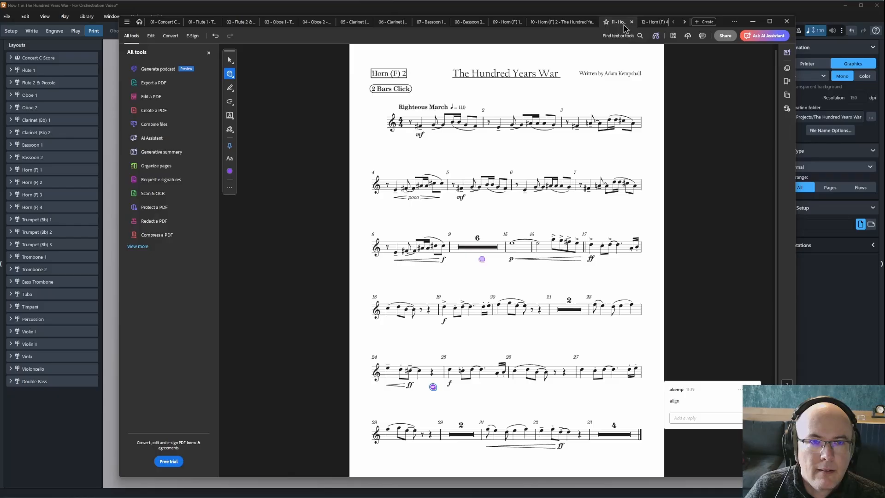
click(652, 22)
click(685, 22)
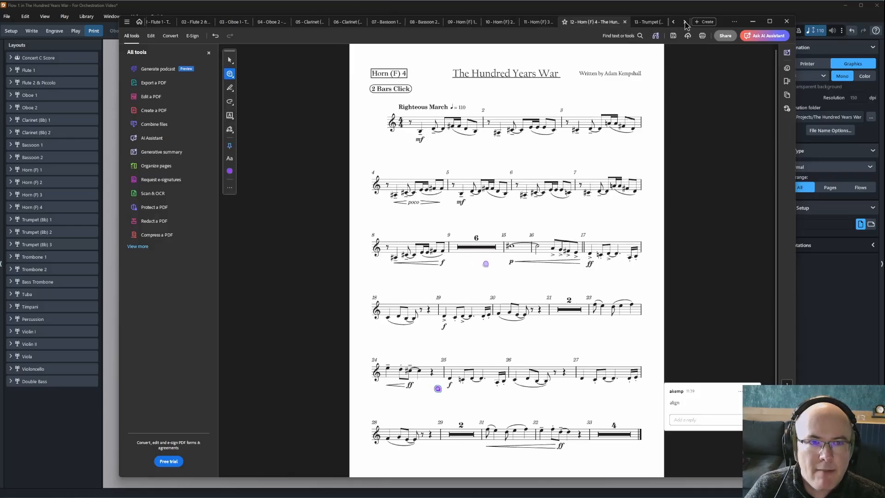
click(684, 21)
click(684, 21)
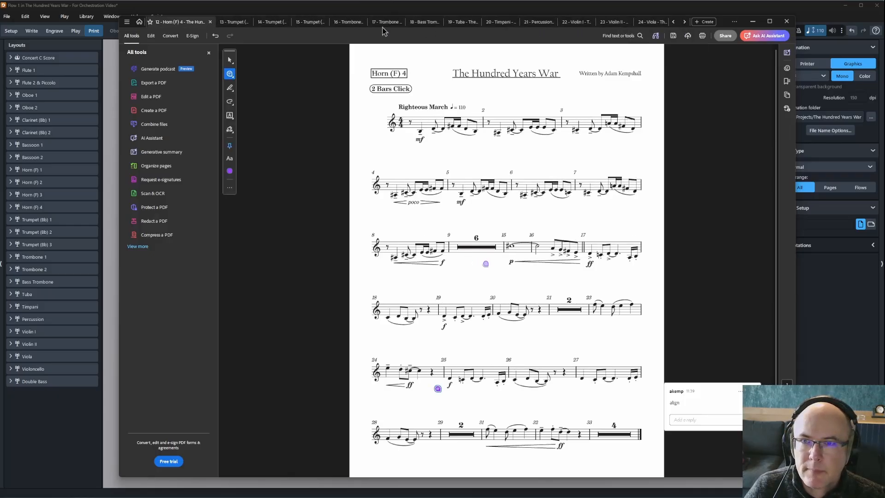
Page through Trumpet 1–3 and Trombone 1 to Trombone 2 and show its comments.
click(229, 23)
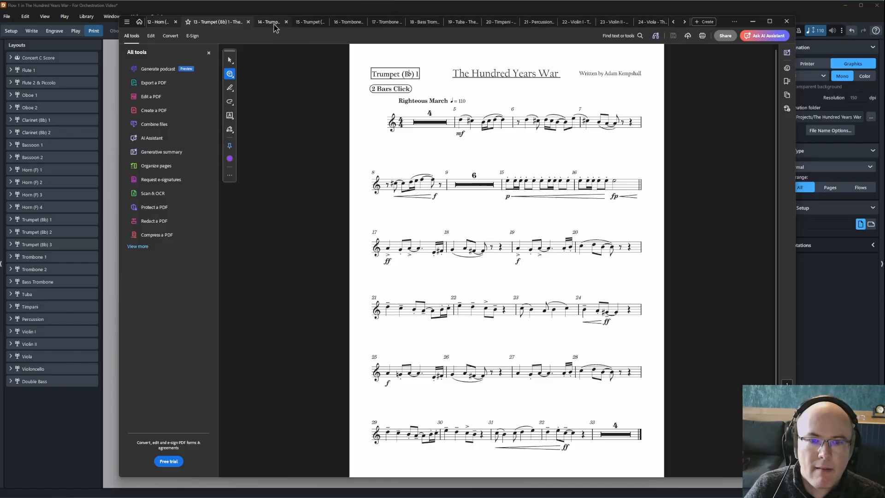
click(274, 26)
click(307, 23)
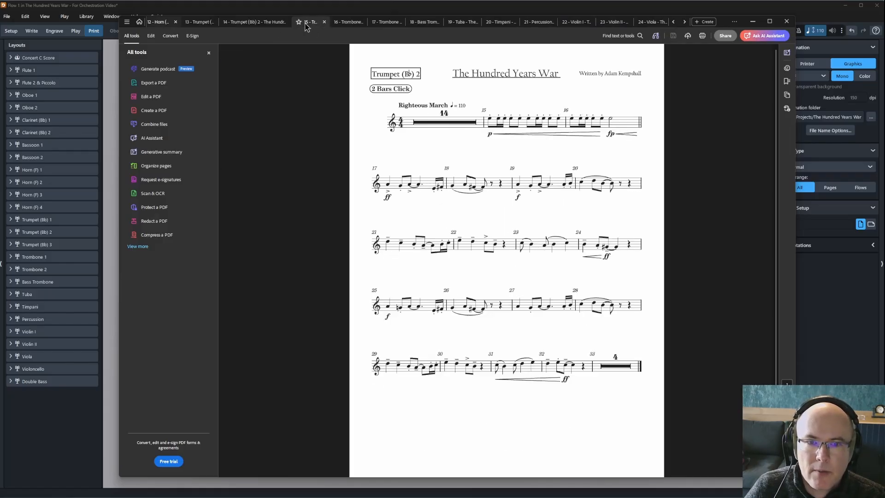
click(343, 26)
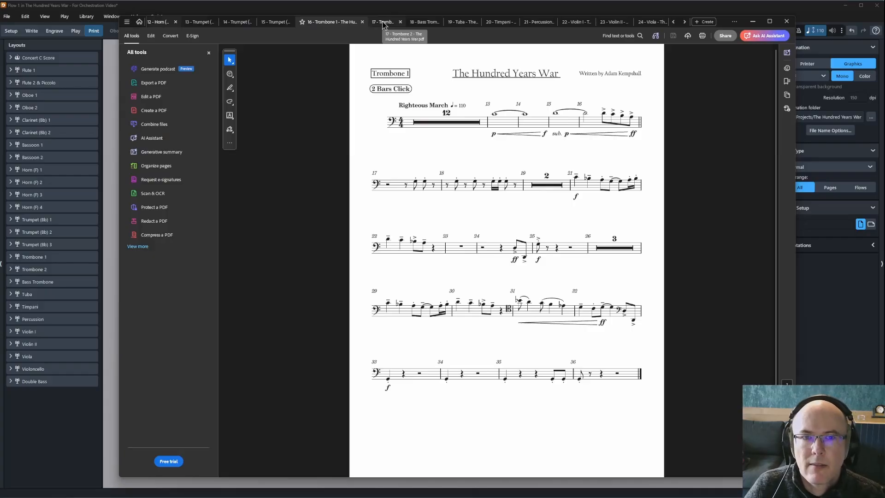
click(383, 23)
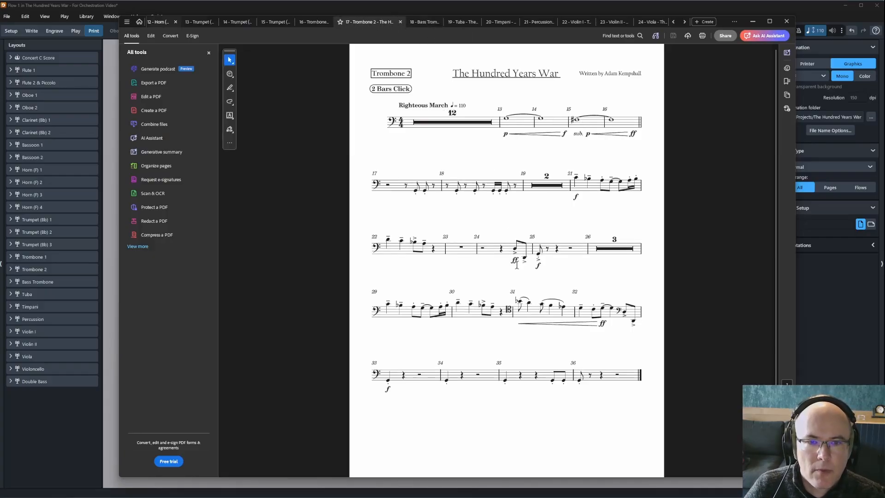
click(787, 66)
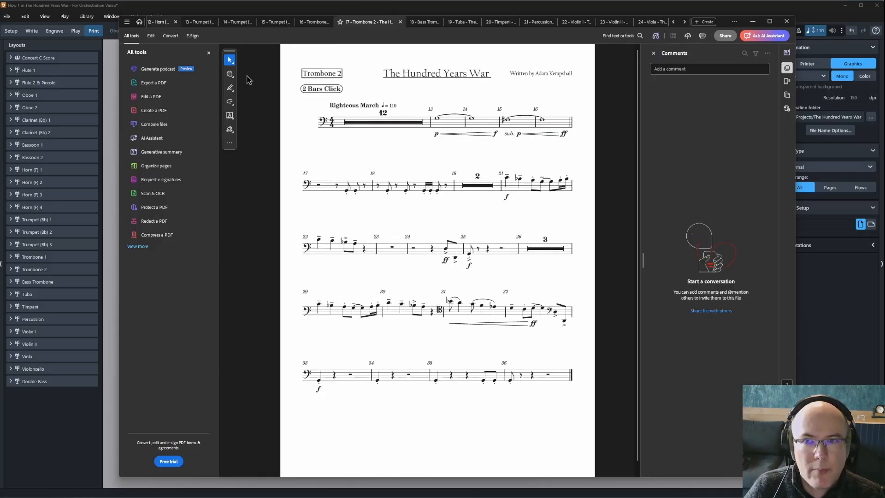
Post an 'Align' comment near bar 25 on Trombone 2, then move to Bass Trombone.
click(229, 74)
click(449, 232)
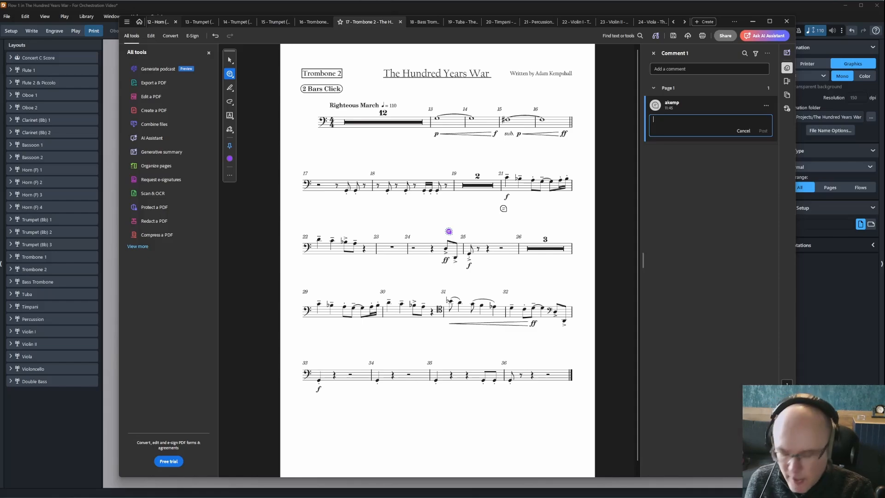
text(Align)
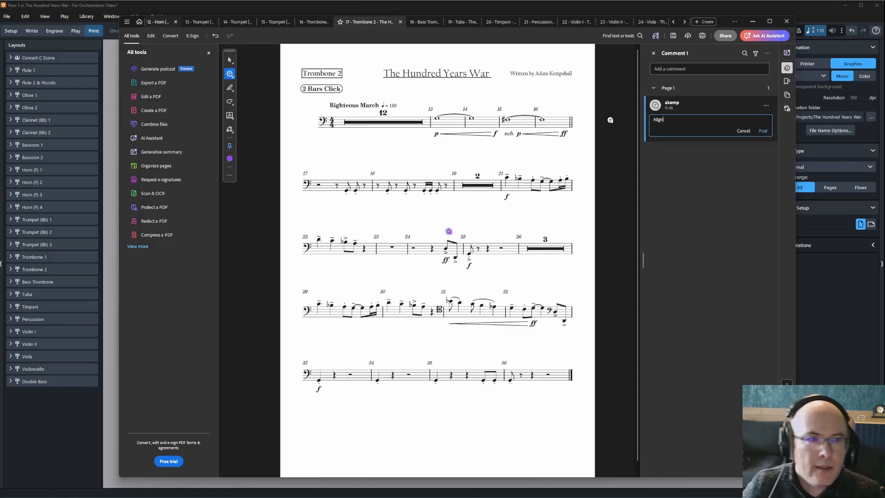
click(762, 131)
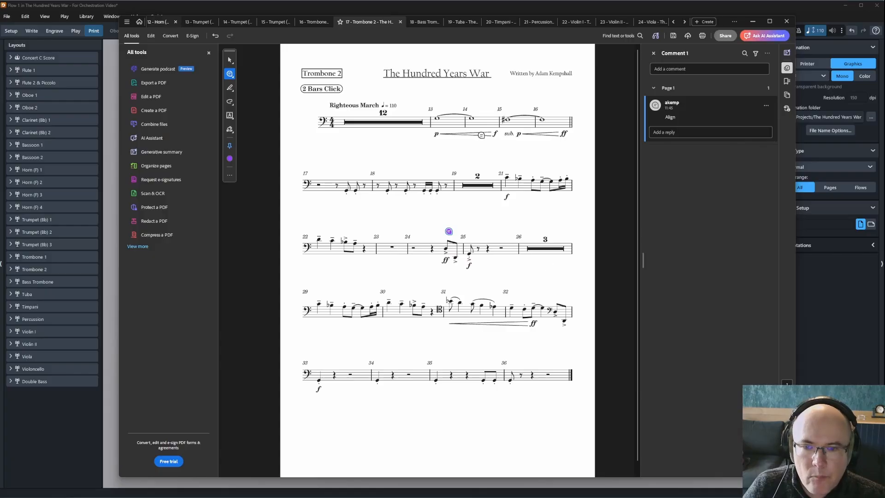
click(424, 27)
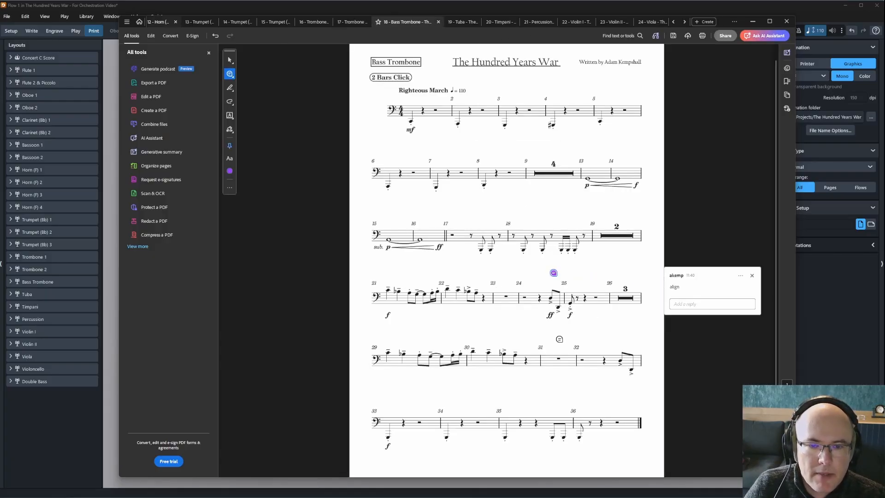
Review the Tuba, Timpani and Percussion part PDFs.
click(460, 26)
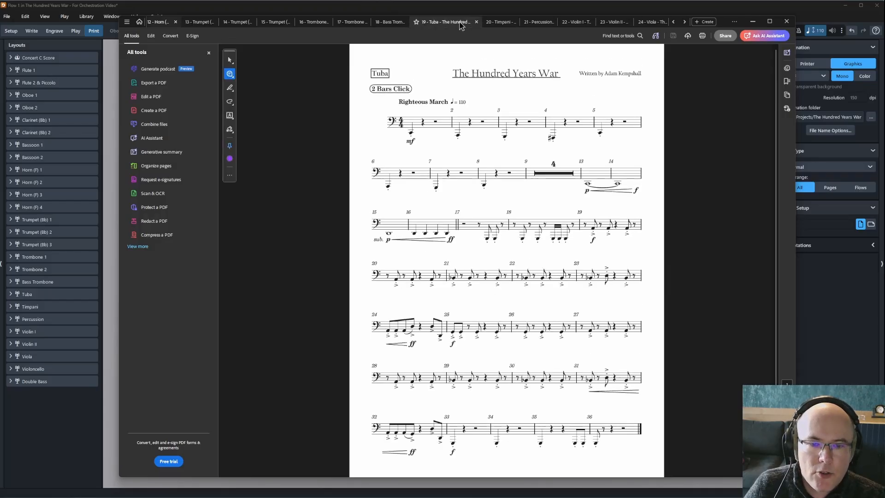
click(498, 24)
mouse_move(399, 109)
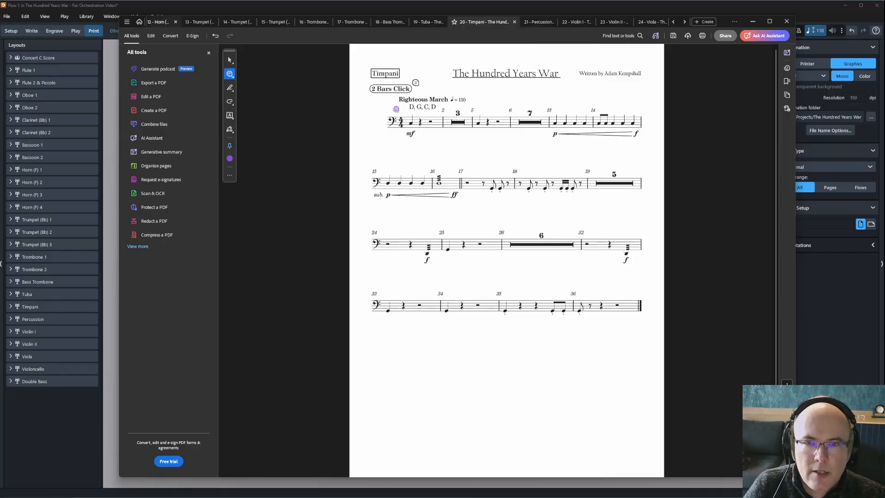
click(535, 22)
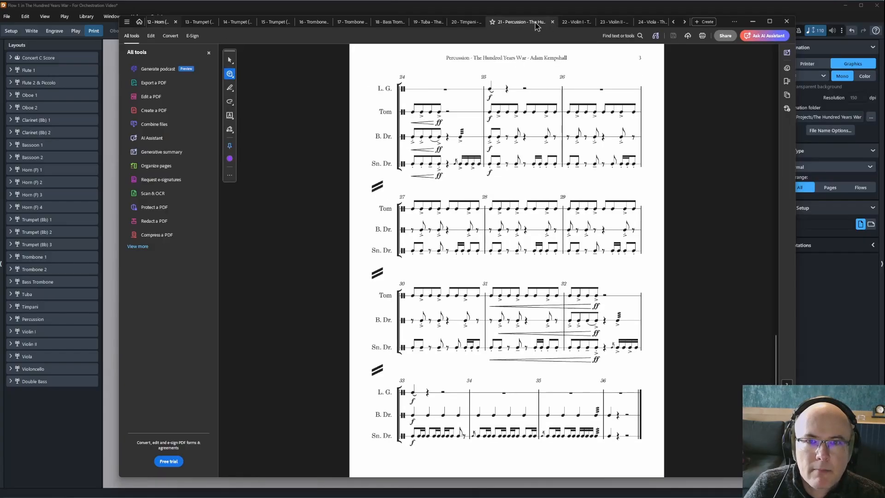
scroll(528, 223, down, 6)
scroll(532, 293, up, 4)
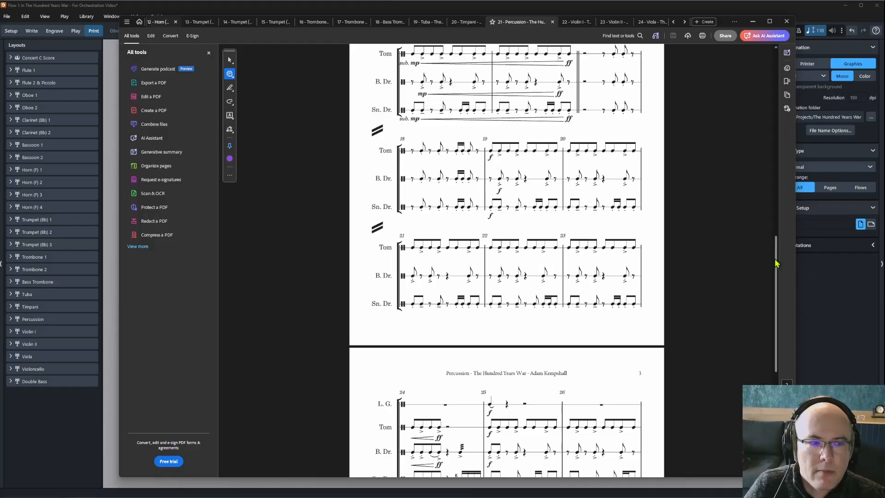
drag(776, 262, 774, 59)
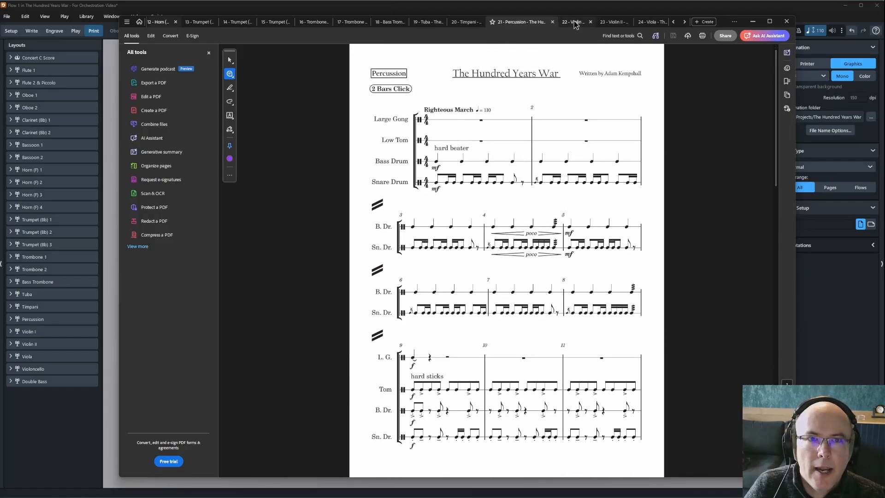
Review the Violin I and Violin II part PDFs.
click(558, 22)
scroll(552, 301, up, 9)
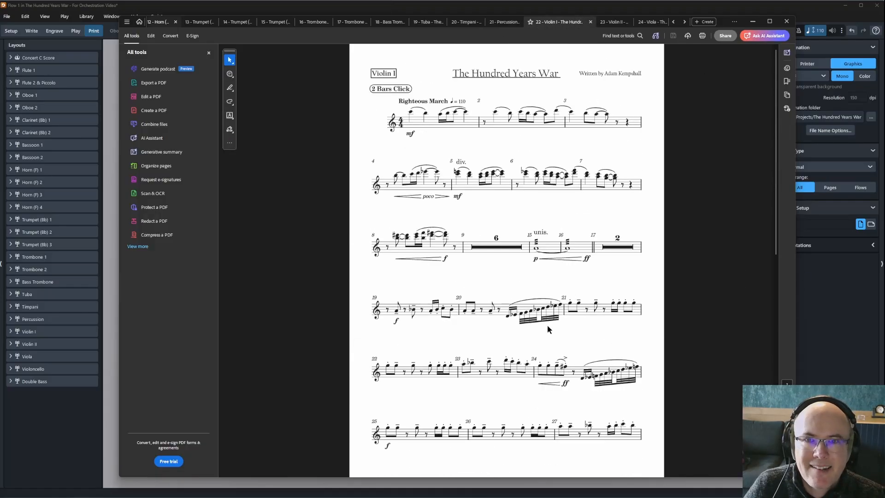
scroll(547, 325, down, 4)
scroll(547, 325, up, 3)
click(612, 22)
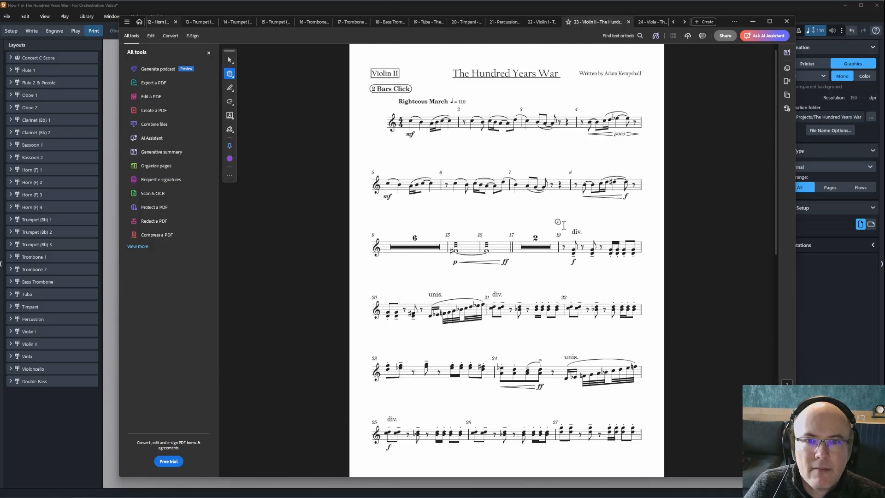
scroll(507, 254, down, 10)
Review the Viola, Violoncello and Double Bass part PDFs.
click(651, 22)
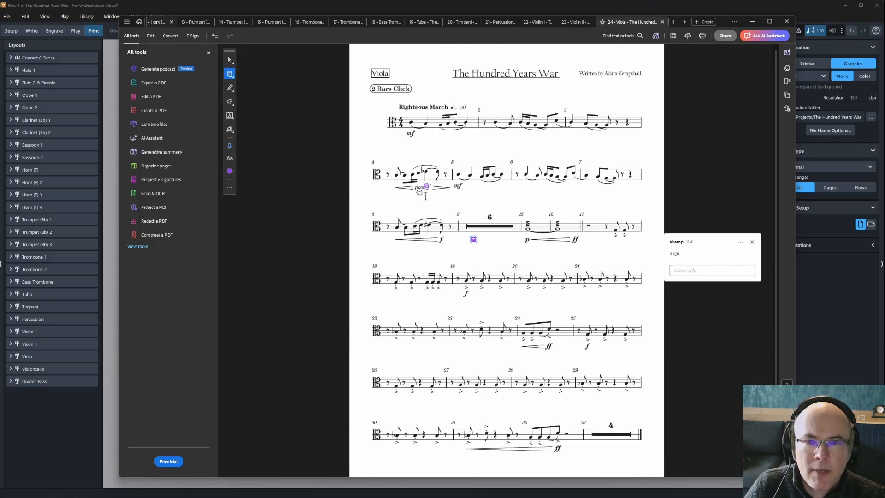
mouse_move(427, 192)
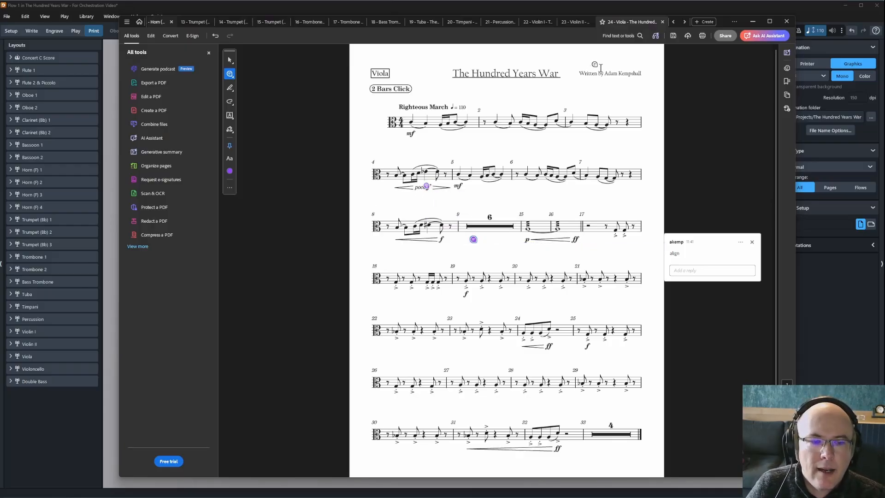
click(684, 22)
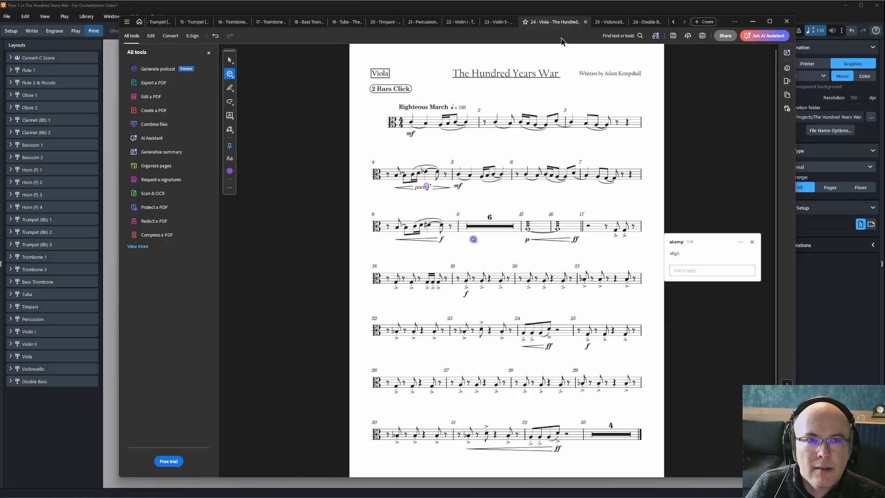
click(607, 23)
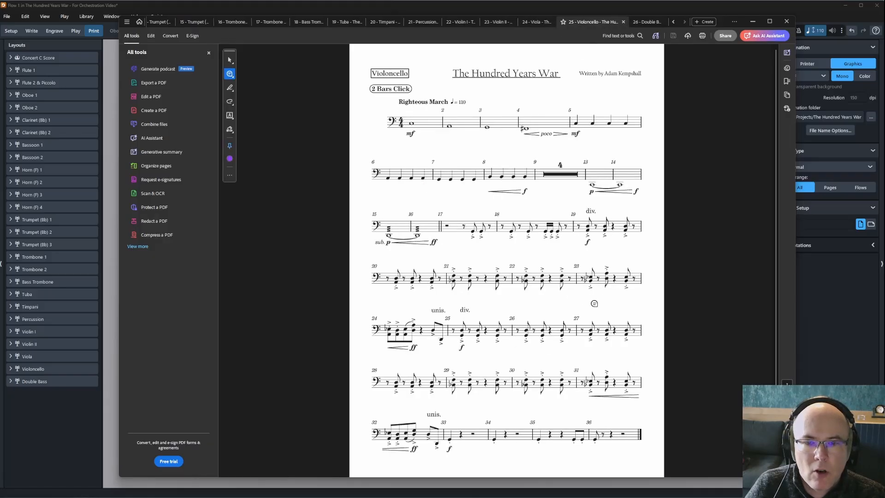
scroll(571, 303, down, 1)
scroll(570, 285, up, 1)
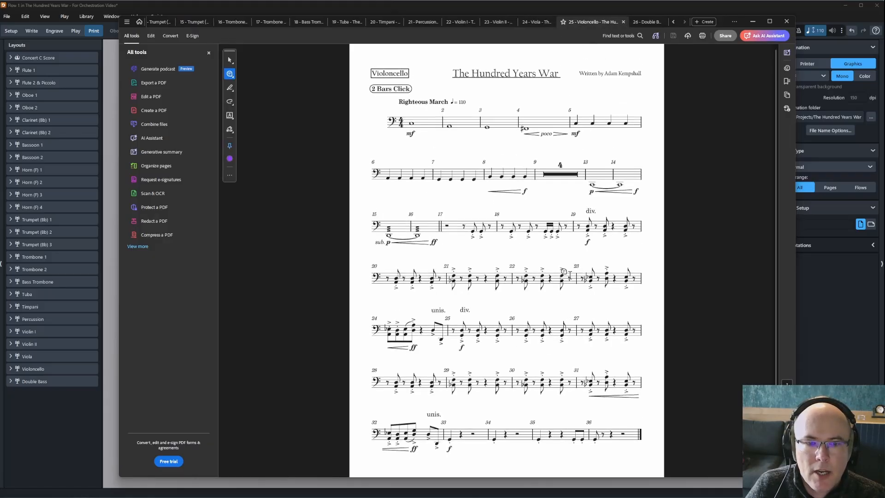
click(647, 22)
scroll(389, 298, down, 1)
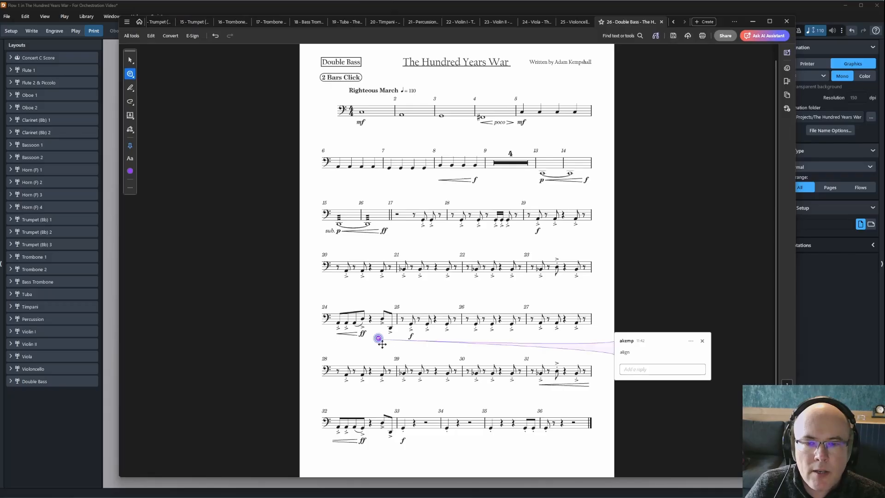